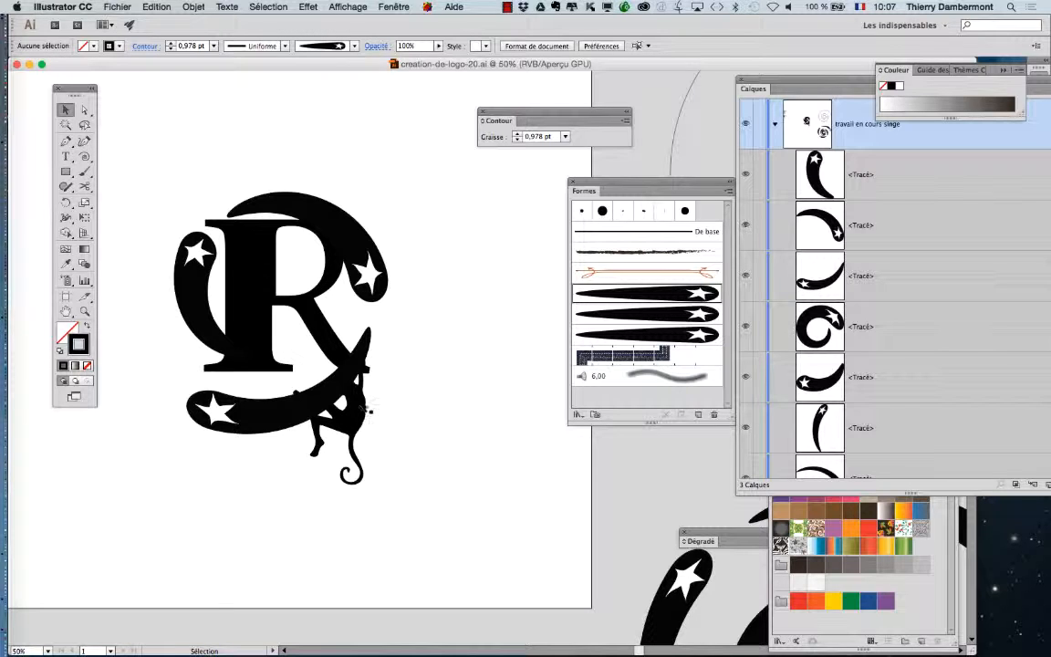
Select the merged R-and-monkey shape and set the Layers panel's row size to Grande (Large).
left_click(368, 411)
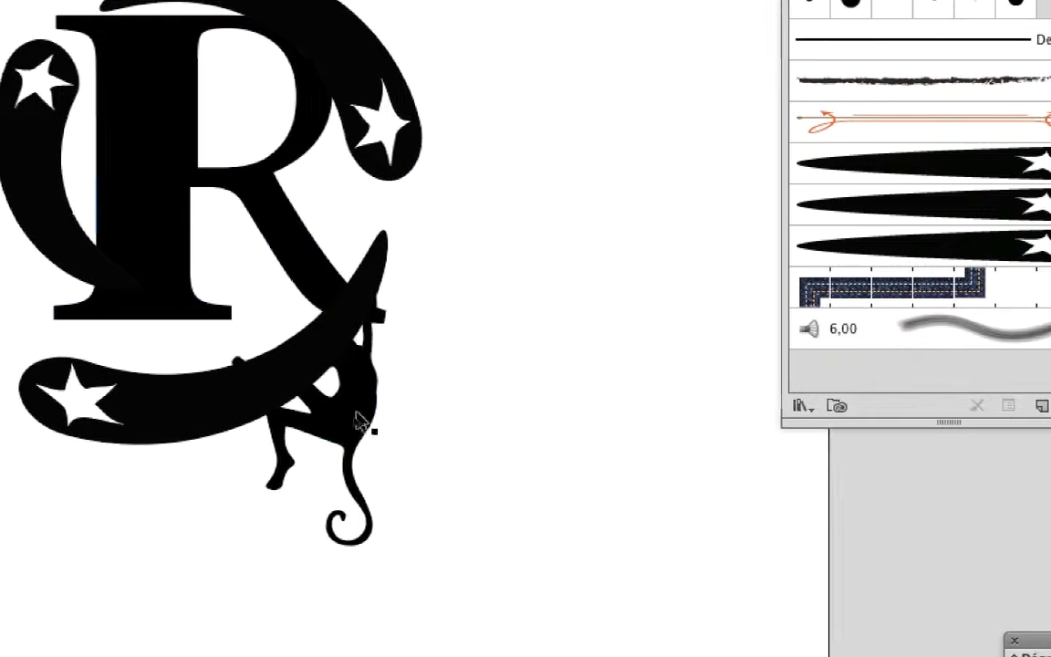
left_click(361, 413)
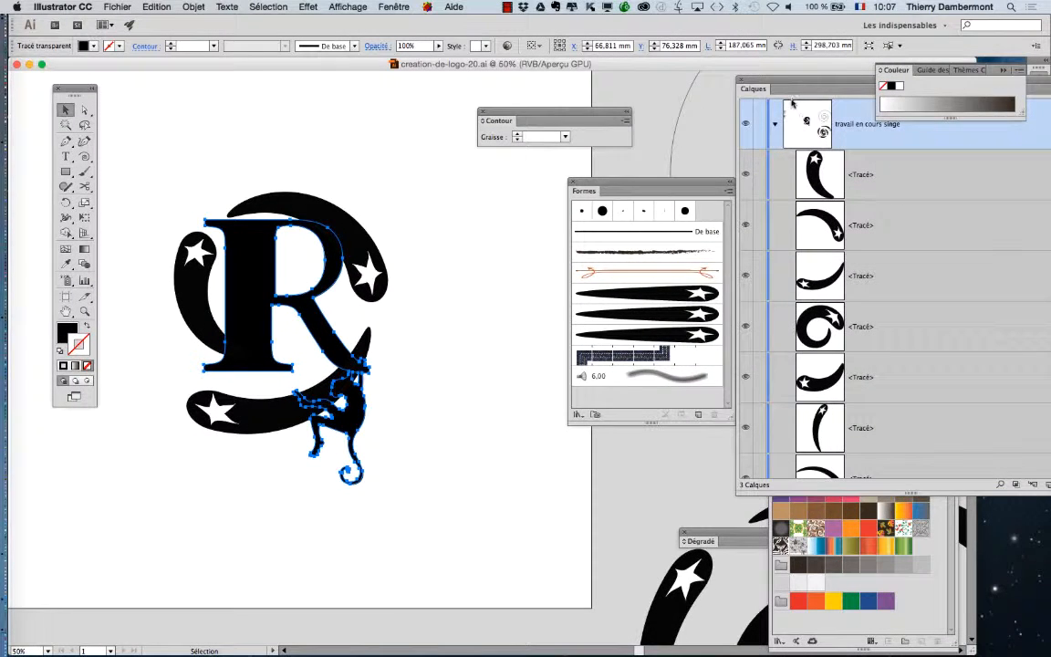
left_click_drag(784, 89, 525, 94)
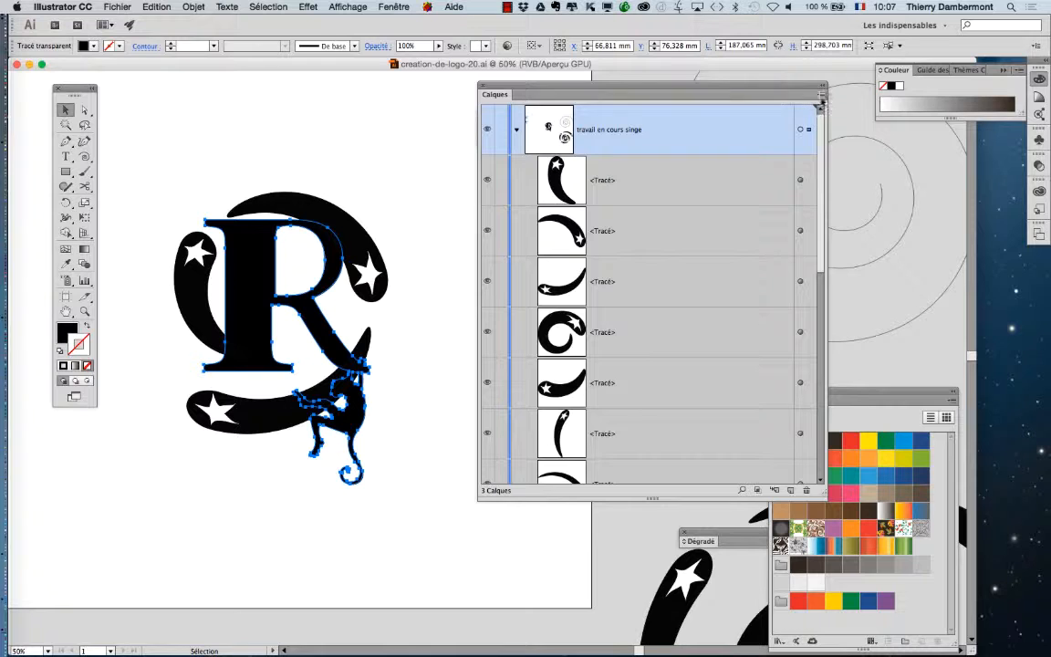
left_click(820, 95)
left_click(867, 392)
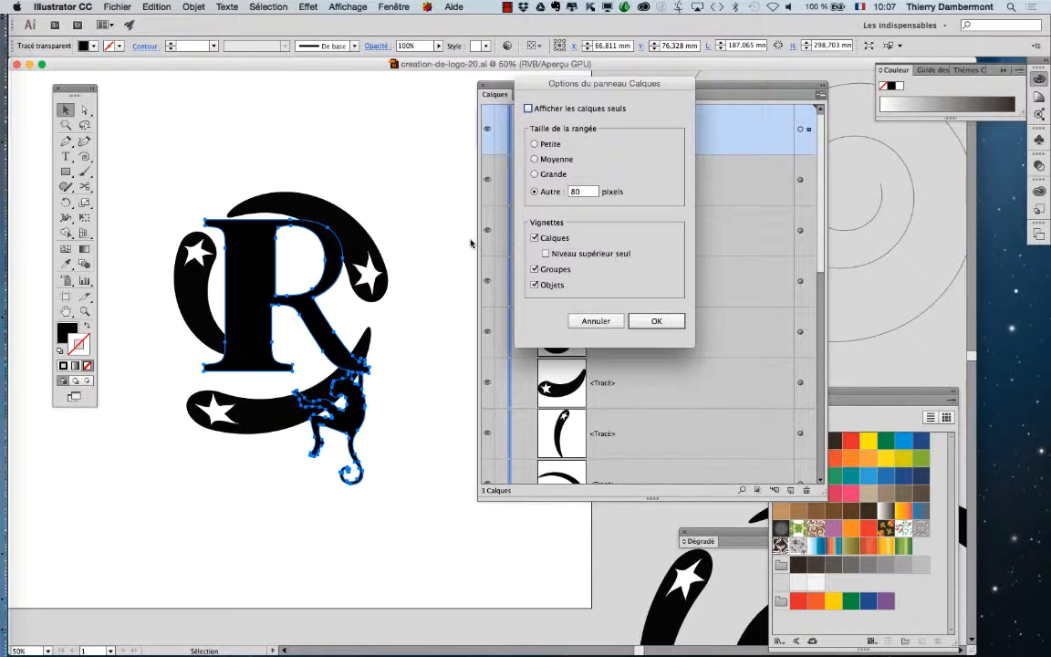
left_click(534, 173)
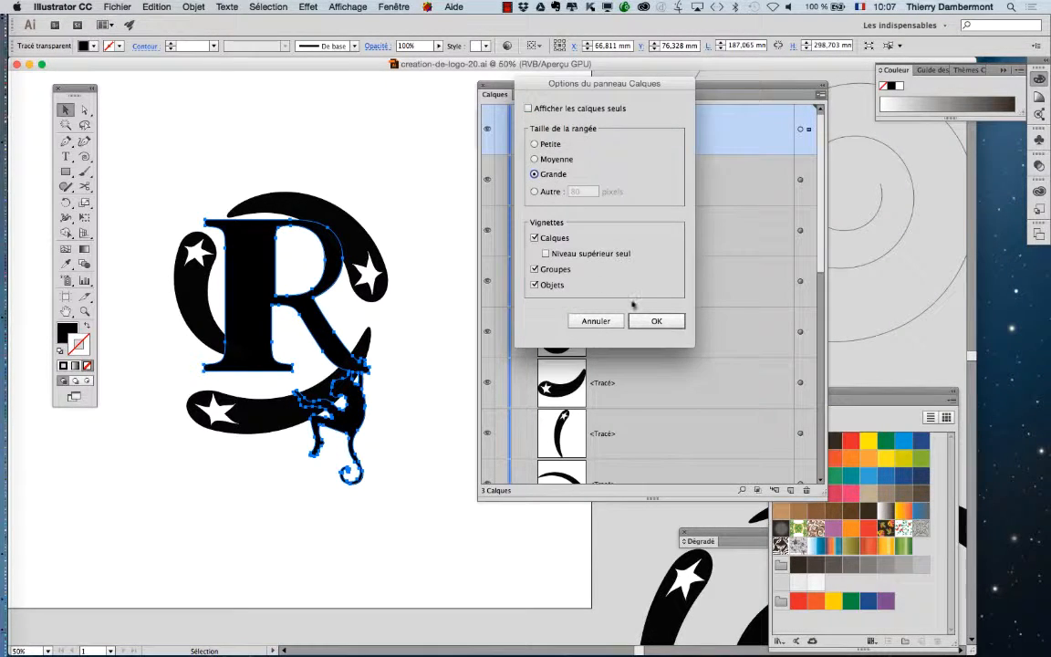
left_click(654, 320)
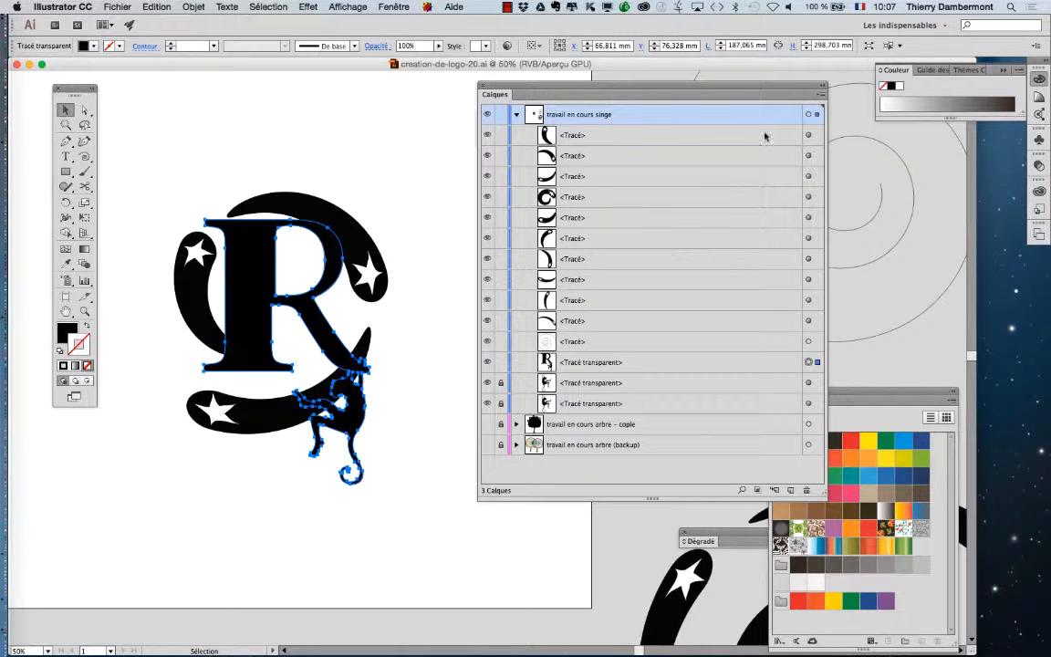
Review the Layers panel's display options for row size and thumbnails.
left_click(819, 96)
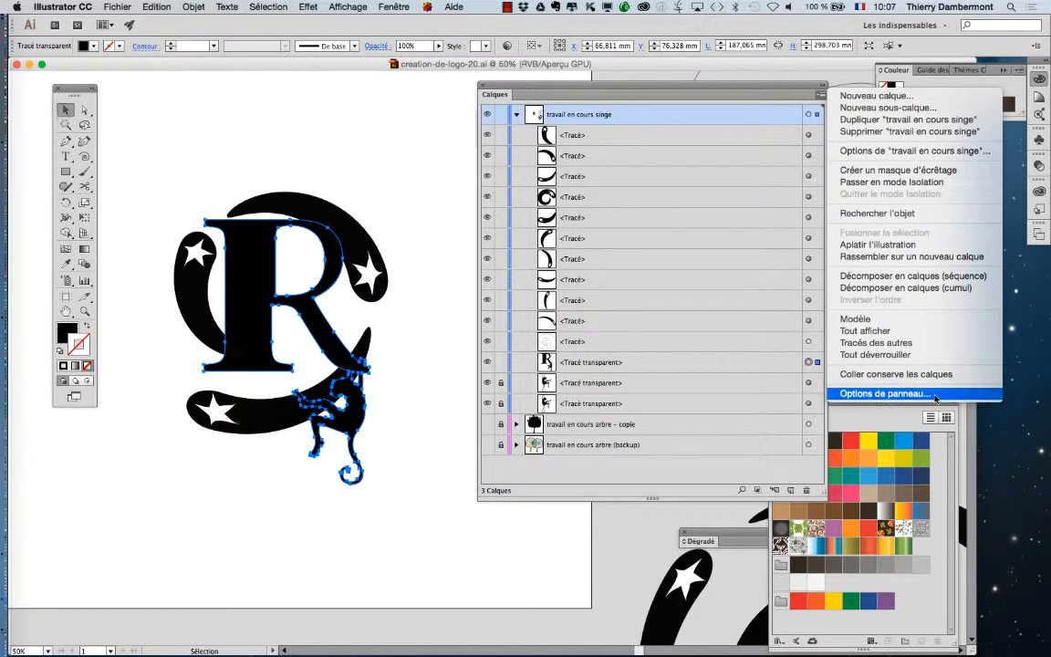
left_click(841, 356)
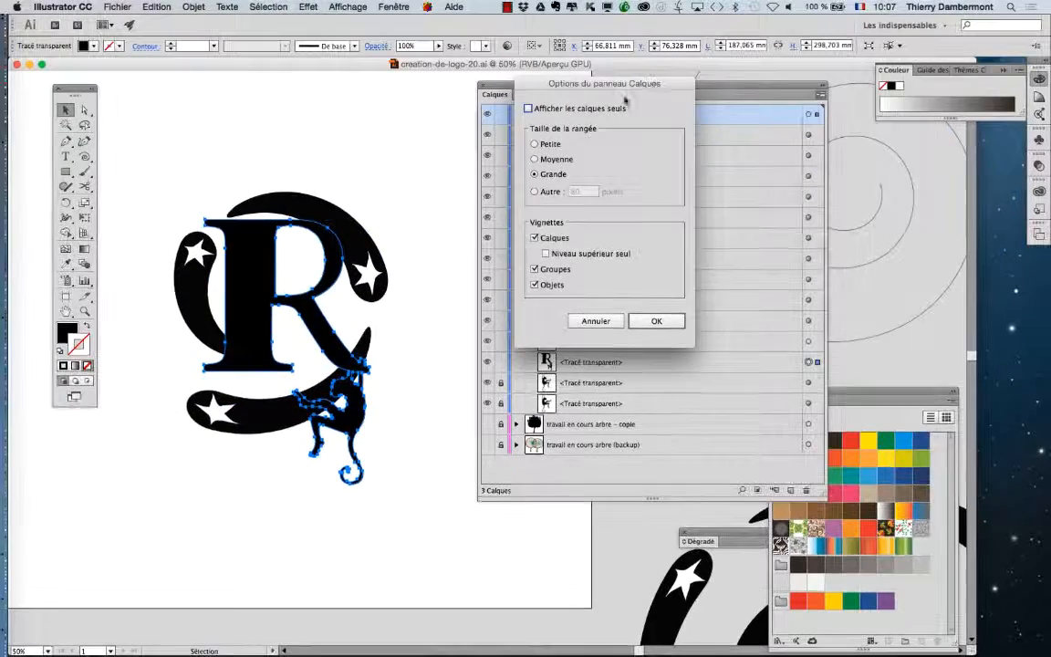
left_click(657, 533)
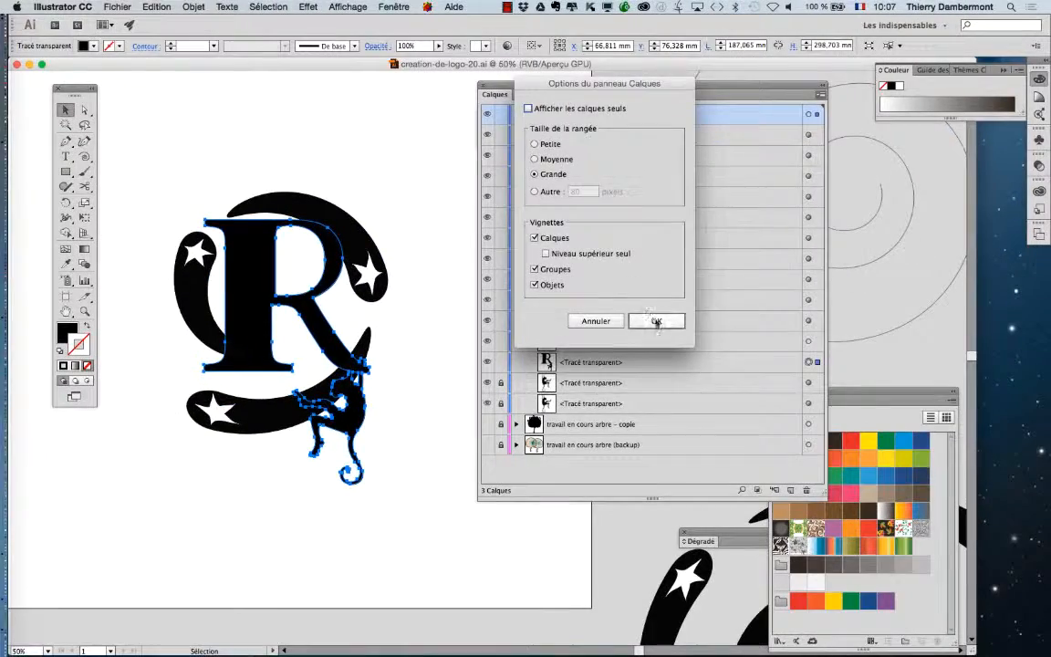
left_click(964, 108)
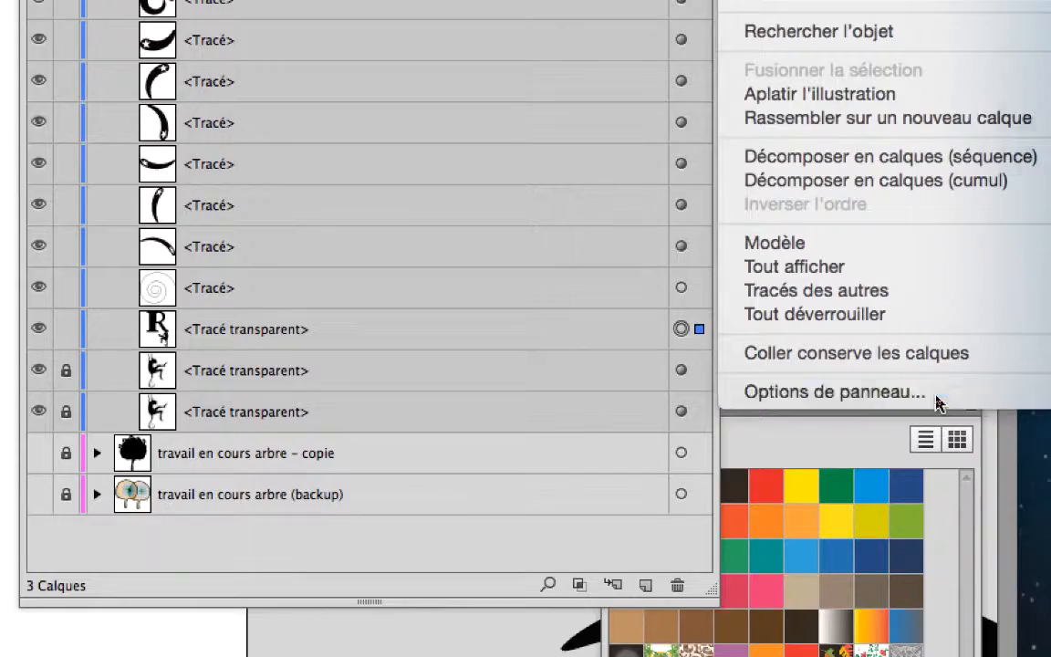
left_click(936, 396)
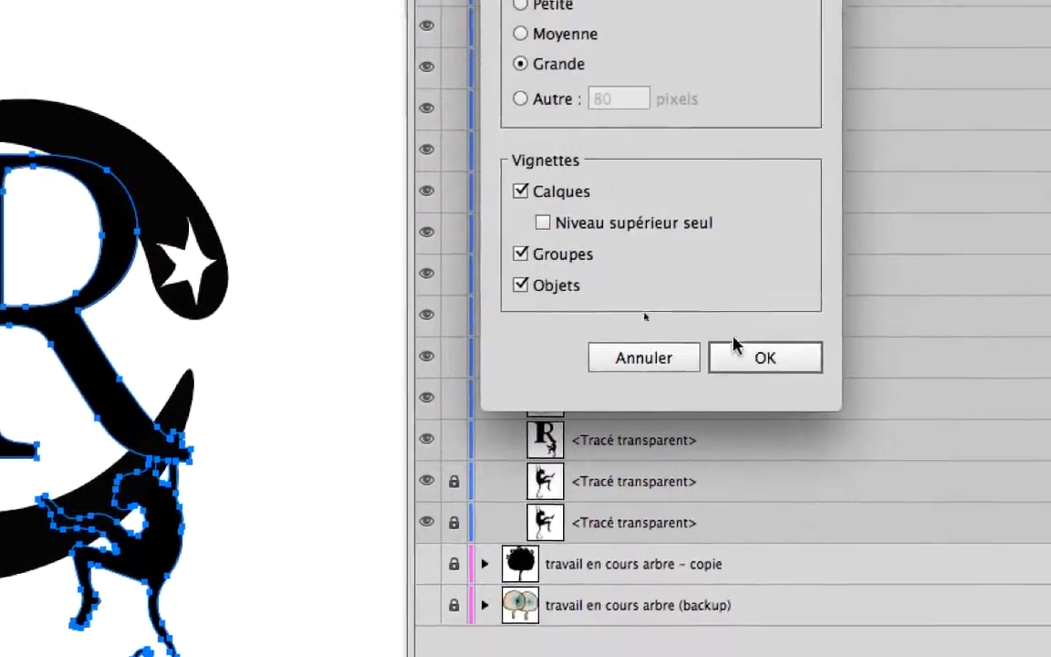
left_click(750, 357)
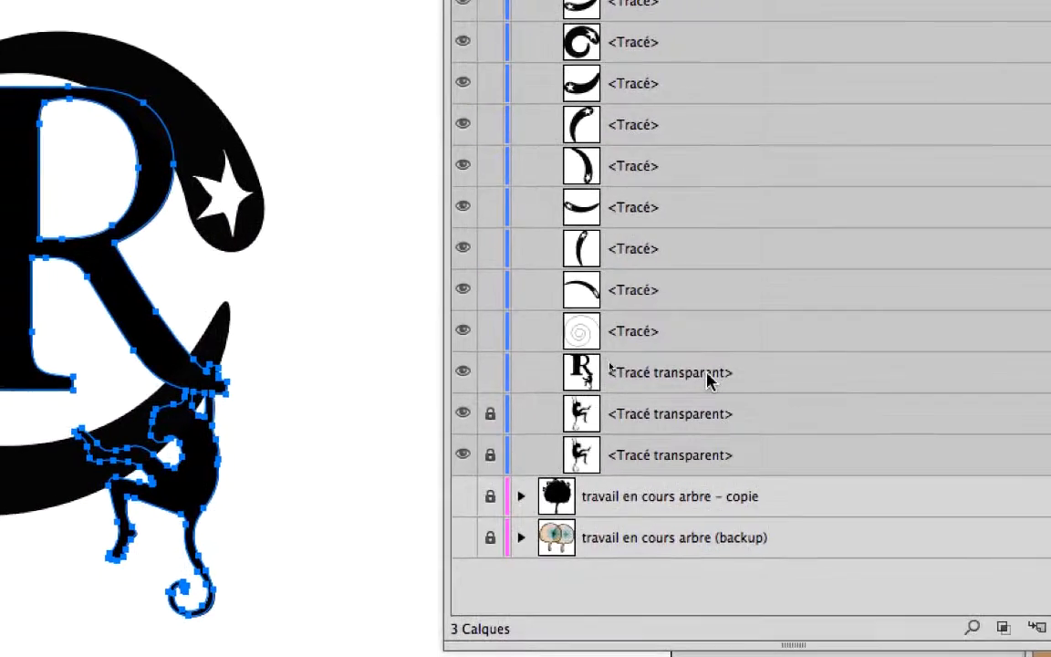
Move the R-and-monkey path to the top of the "travail en cours singe" layer, above the starred strokes, and deselect it.
left_click(438, 373)
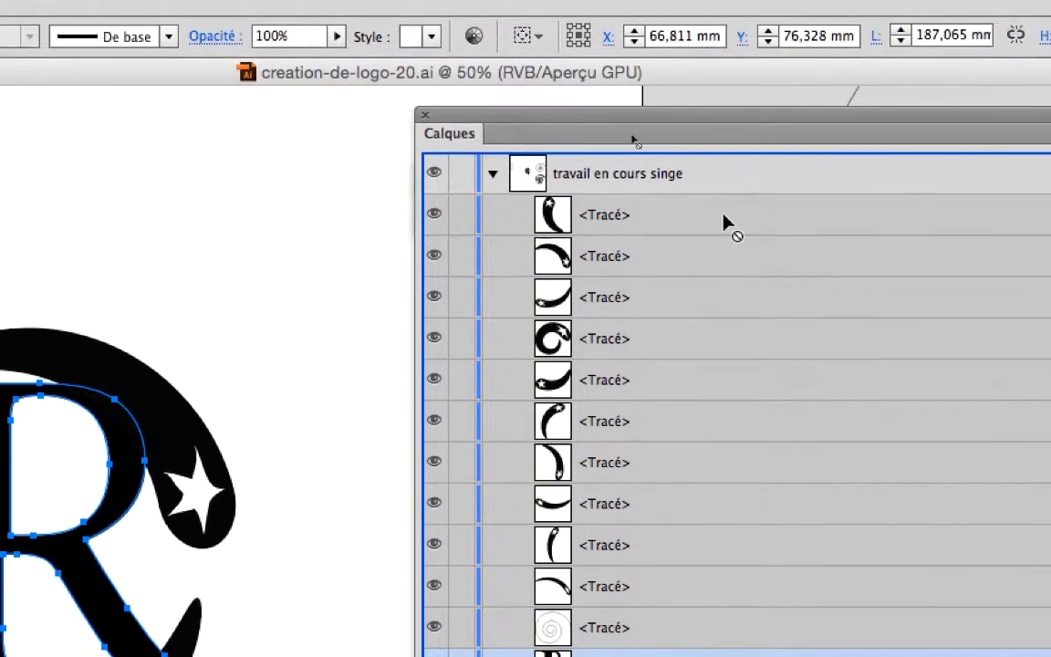
left_click_drag(723, 223, 720, 210)
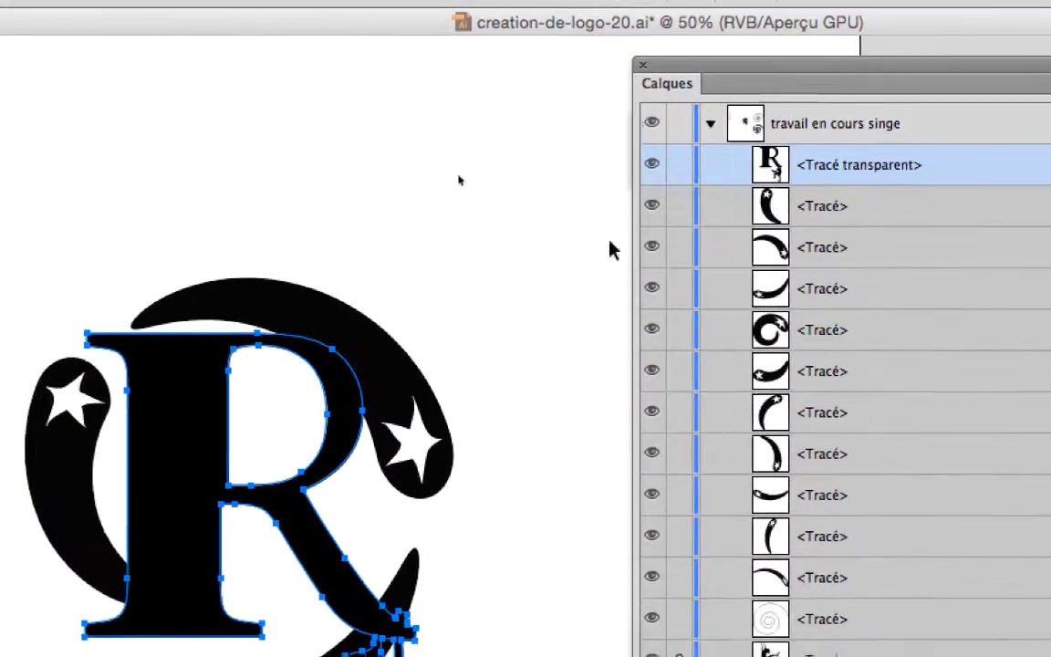
left_click(468, 373)
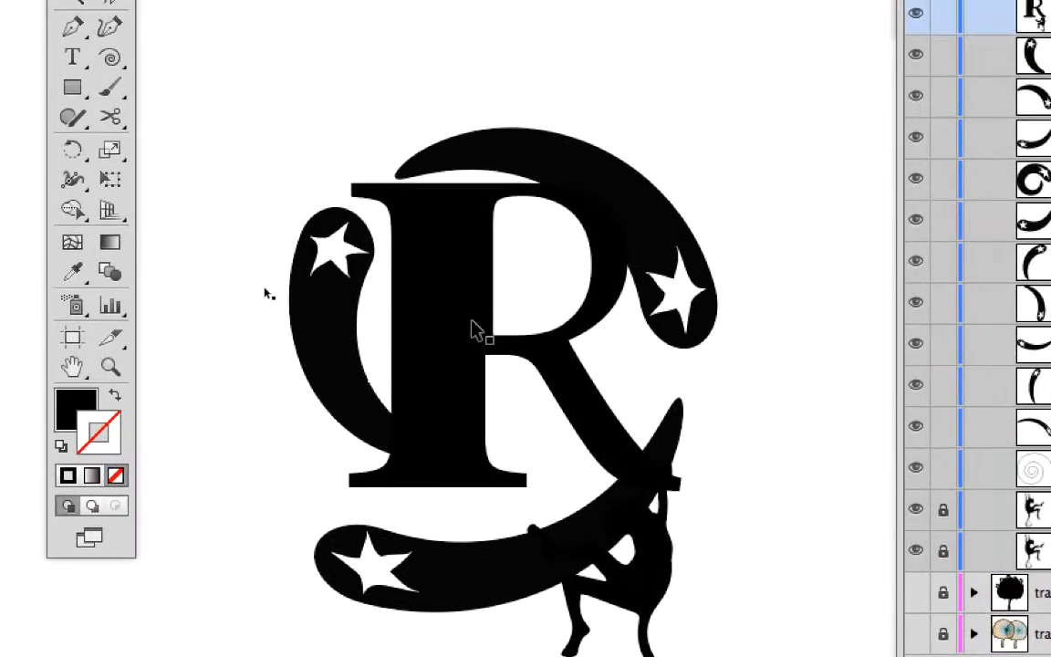
Target the whole R-and-monkey path from its entry in the layer stack.
left_click(464, 126)
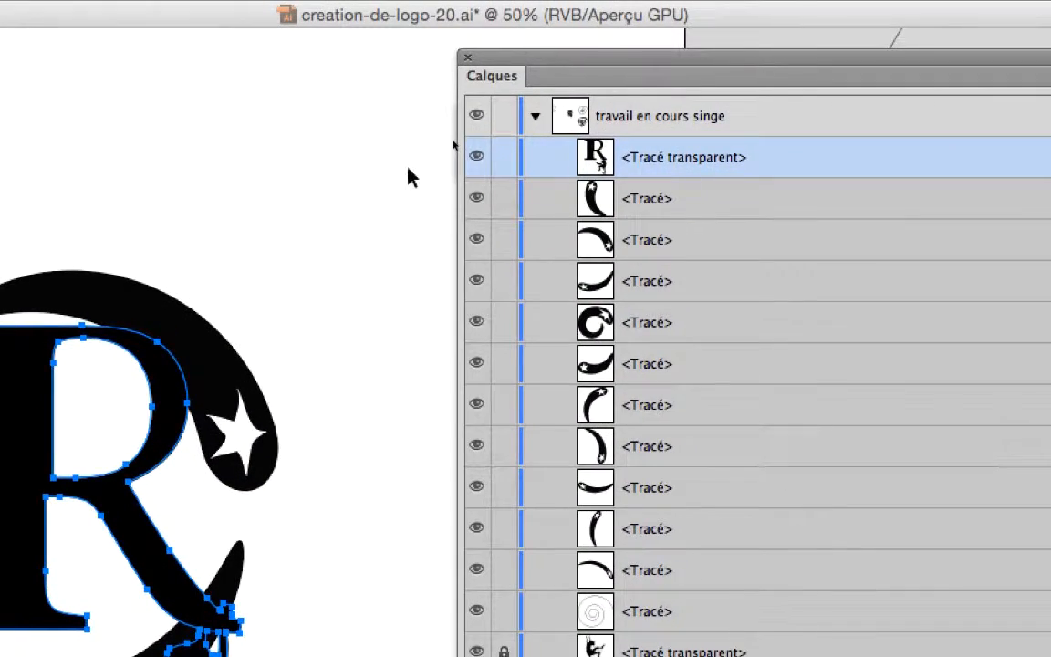
left_click(408, 176)
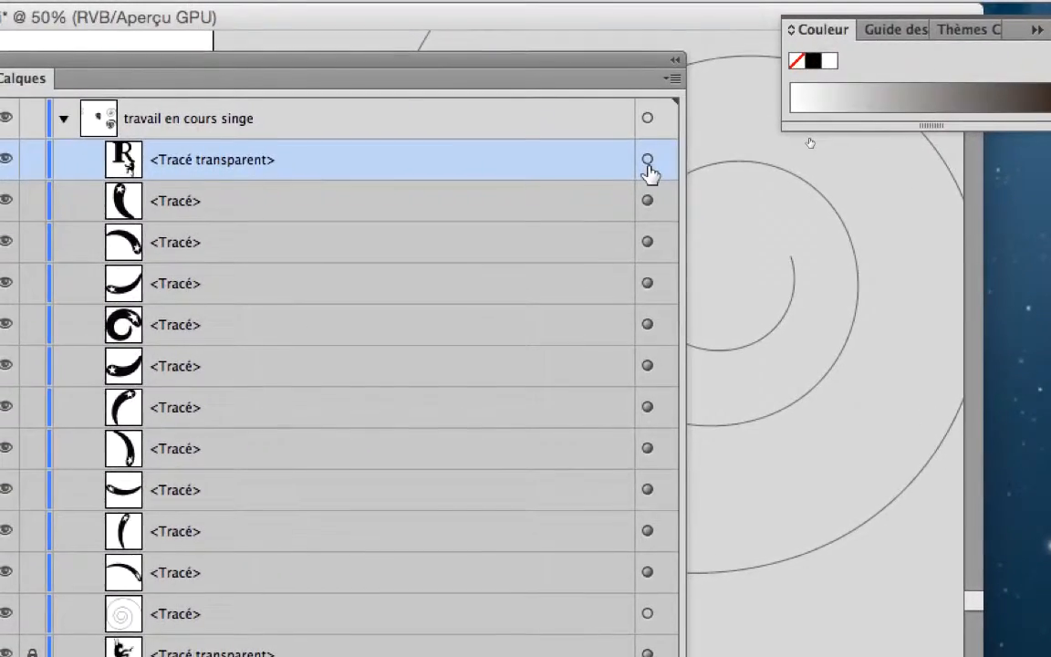
left_click(647, 162)
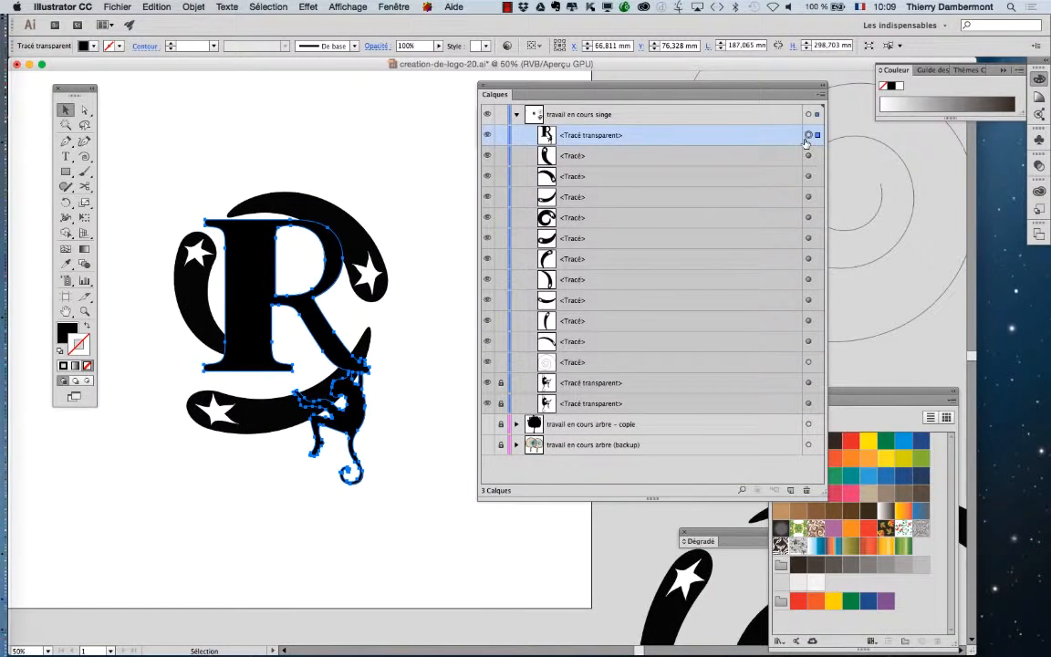
Display the R-and-monkey path's appearance attributes and rearrange the Layers, Appearance and Brushes panels to keep the logo uncovered.
left_click_drag(629, 91, 169, 501)
left_click(394, 6)
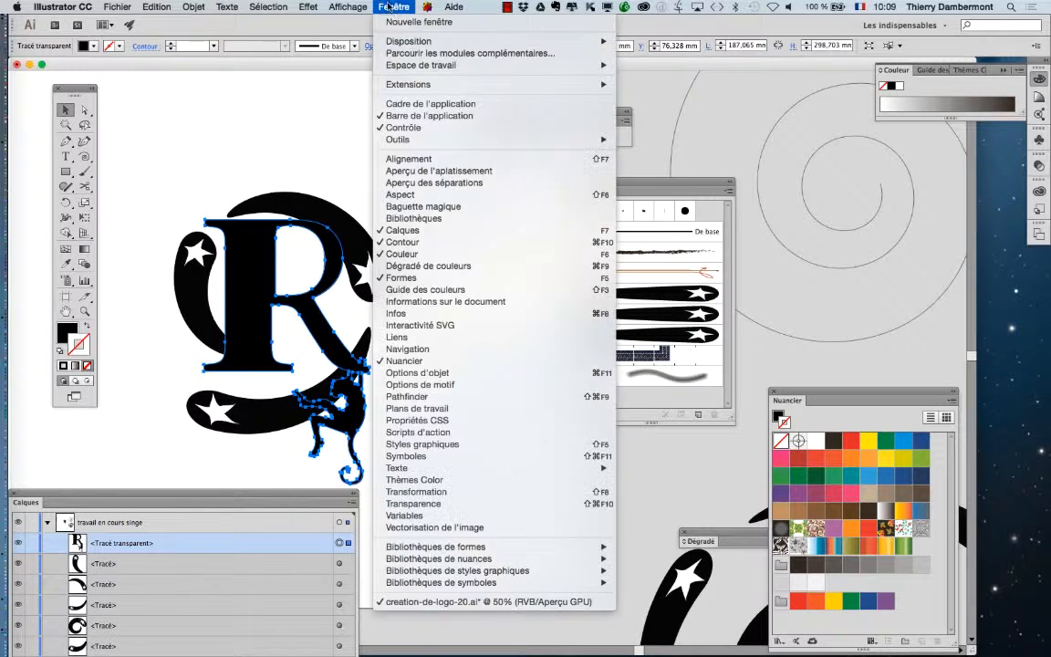
left_click(401, 194)
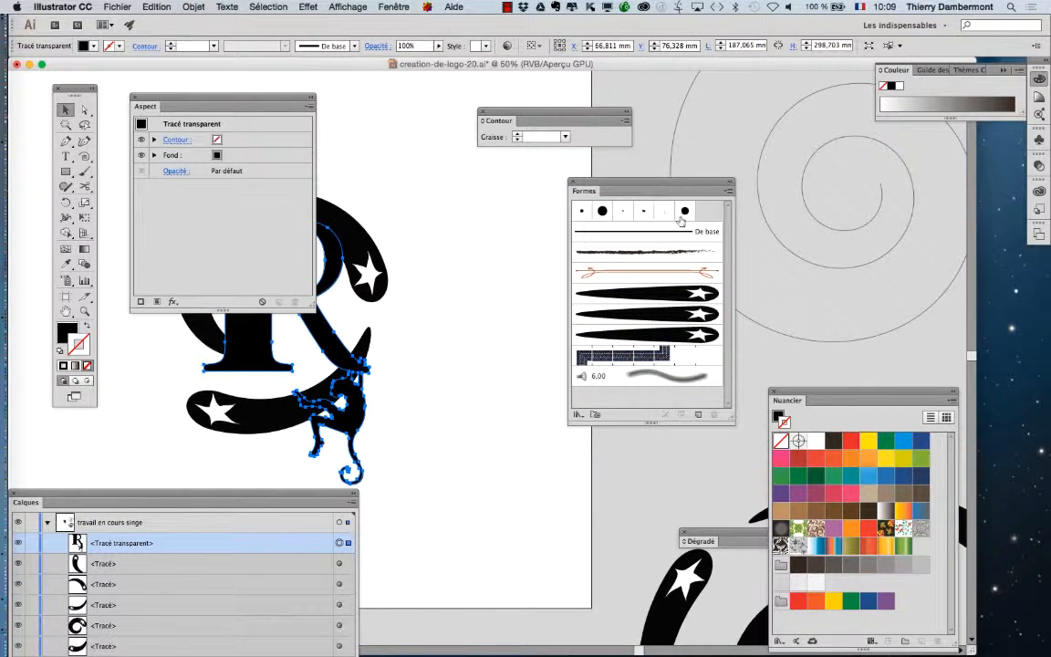
left_click_drag(276, 99, 549, 169)
left_click_drag(620, 181, 757, 182)
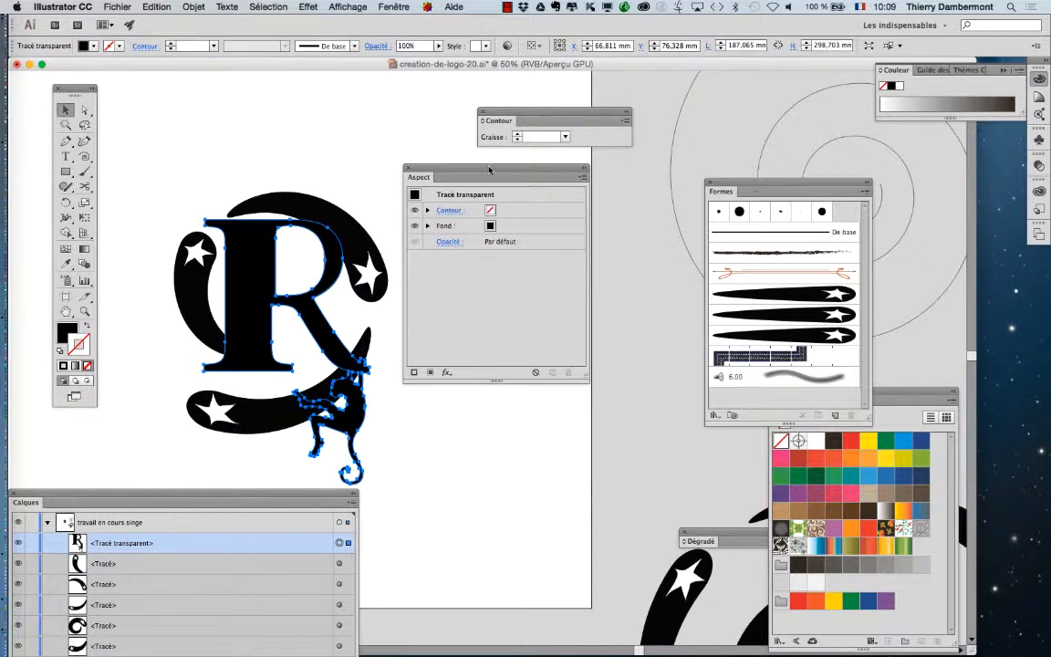
left_click_drag(489, 169, 498, 190)
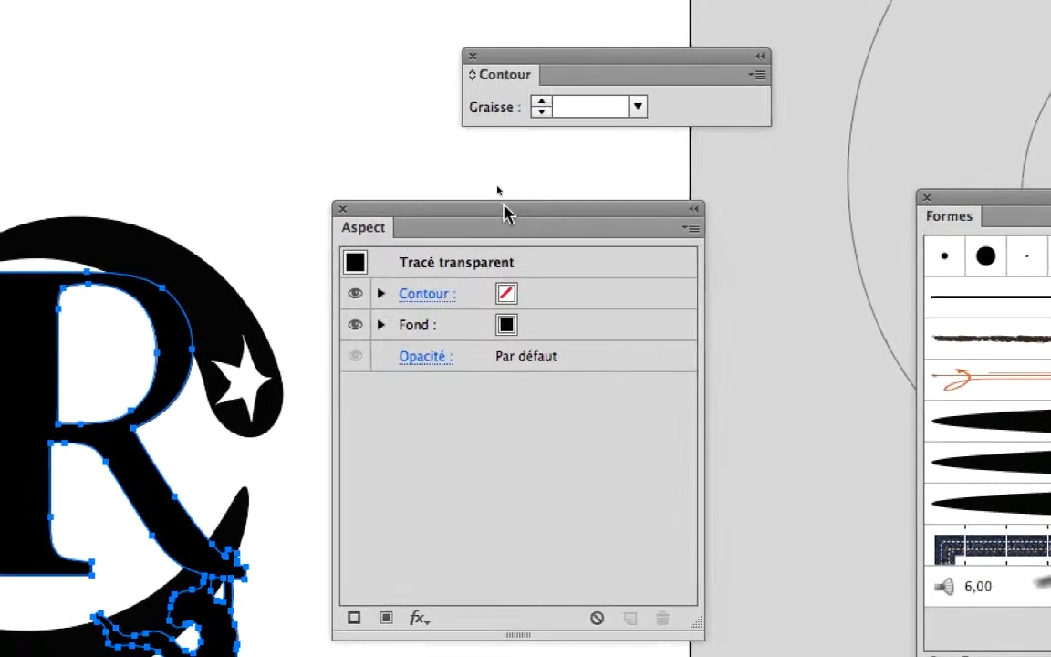
left_click_drag(492, 130, 467, 130)
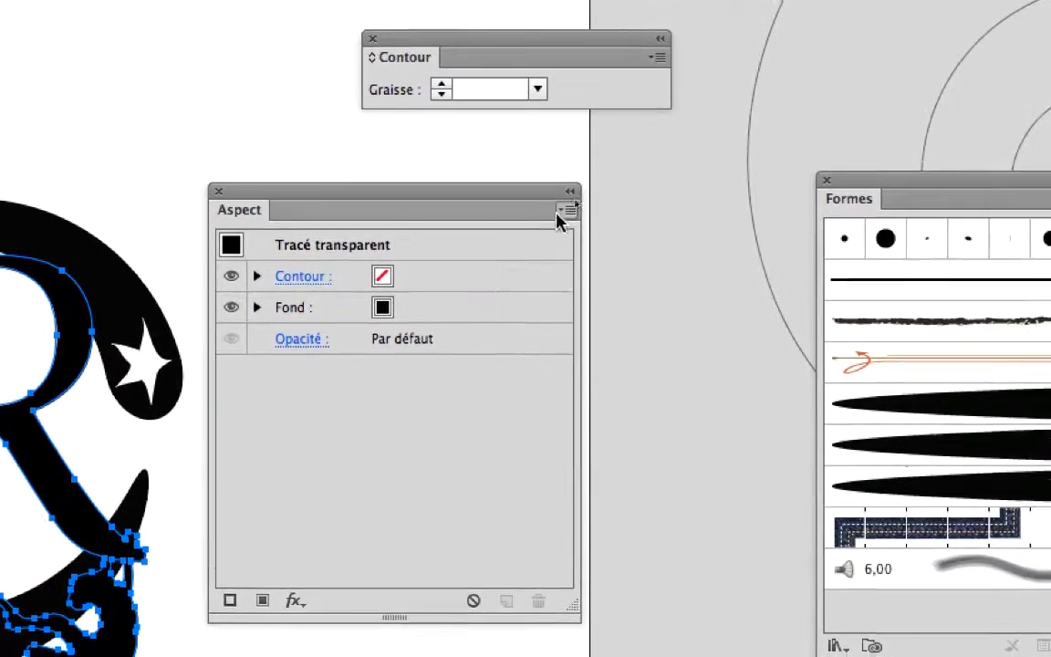
Duplicate the R-and-monkey path's black fill within its appearance attributes.
left_click(560, 217)
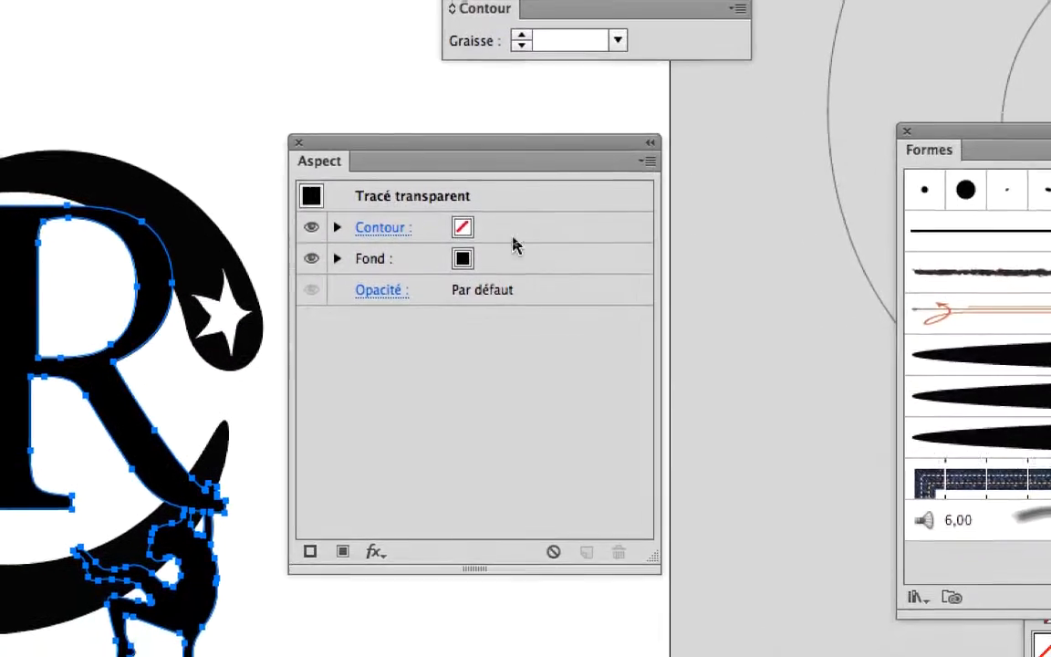
left_click(473, 308)
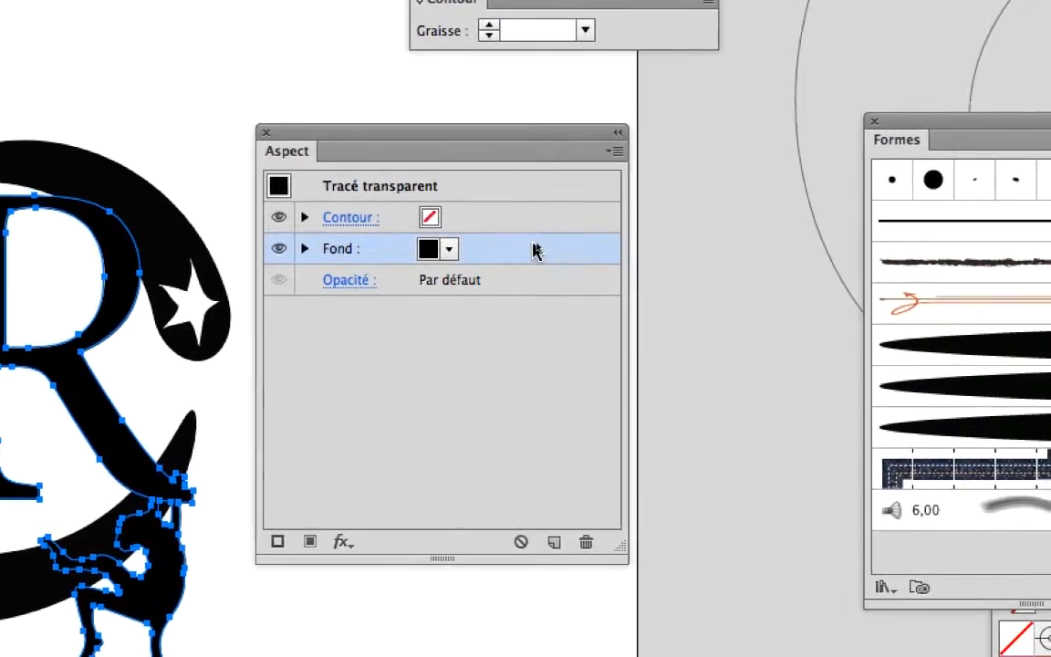
left_click_drag(532, 251, 549, 422)
left_click_drag(536, 310, 546, 428)
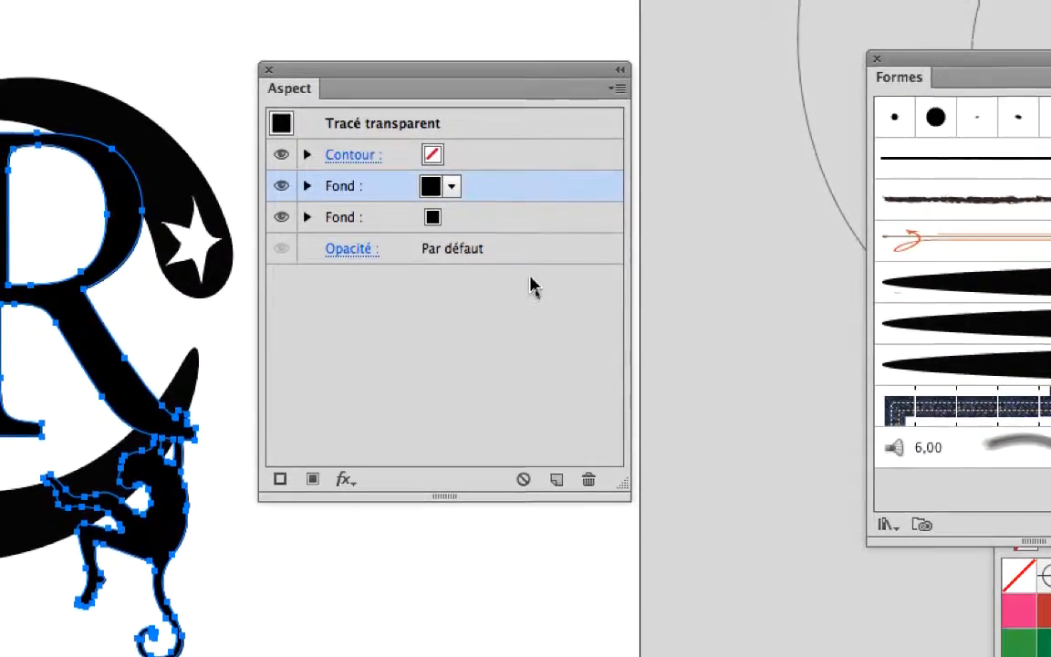
Set the lower of the R-and-monkey path's two fills to white.
left_click(508, 152)
left_click(527, 245)
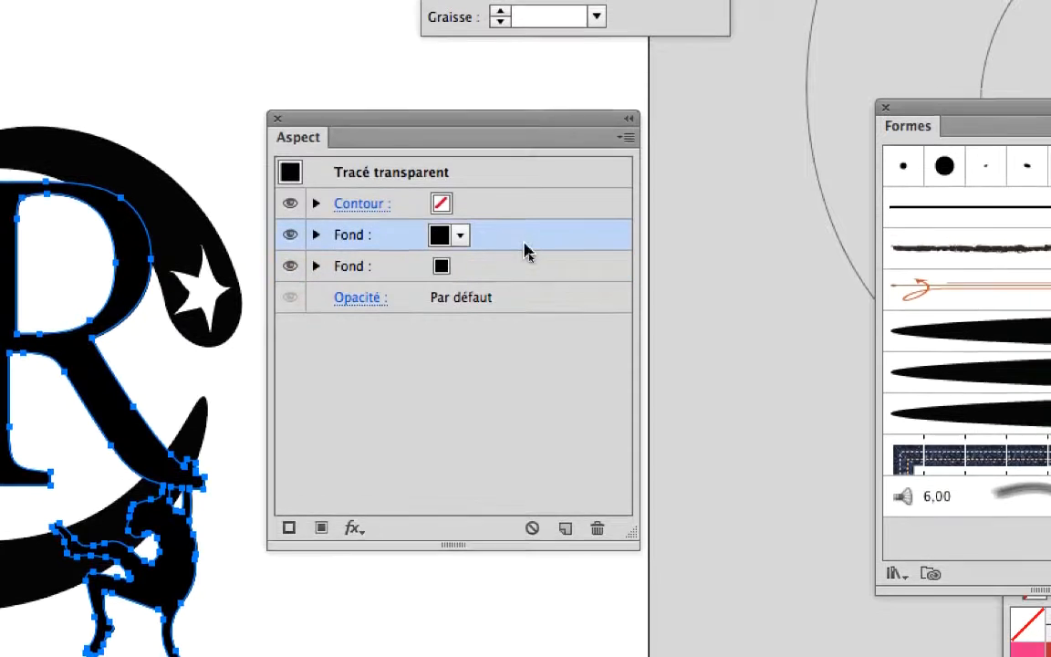
left_click(527, 258)
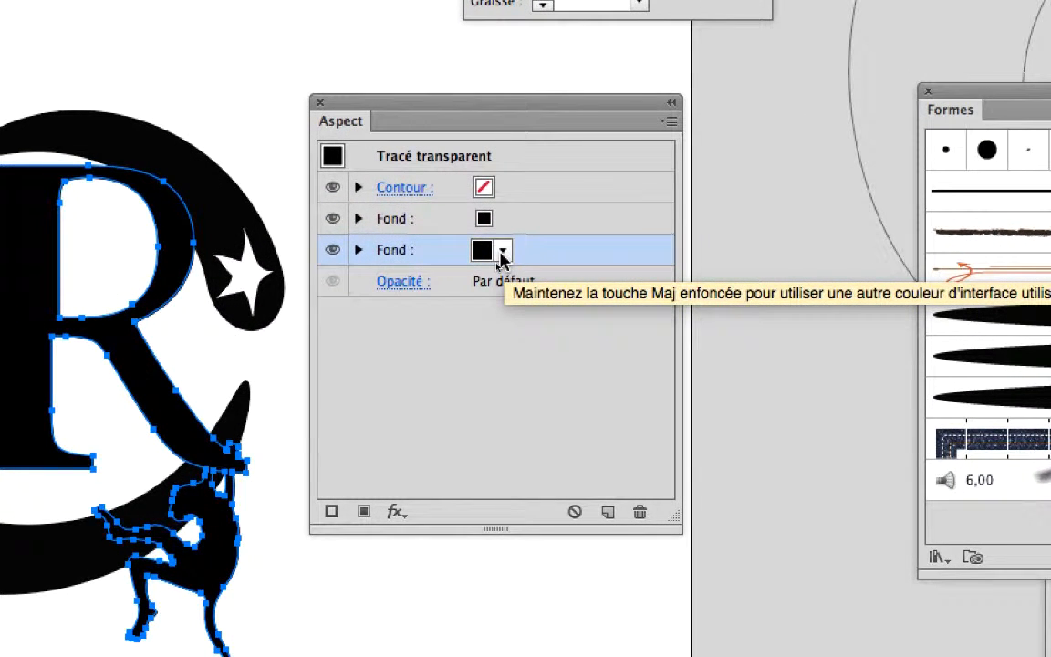
left_click(502, 252)
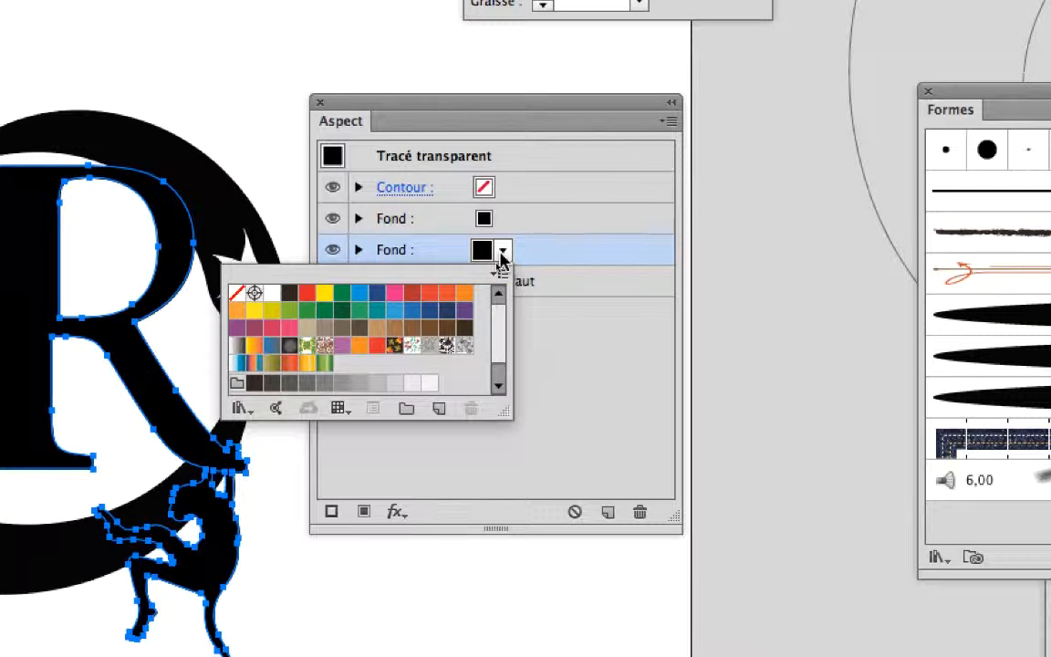
left_click(538, 252)
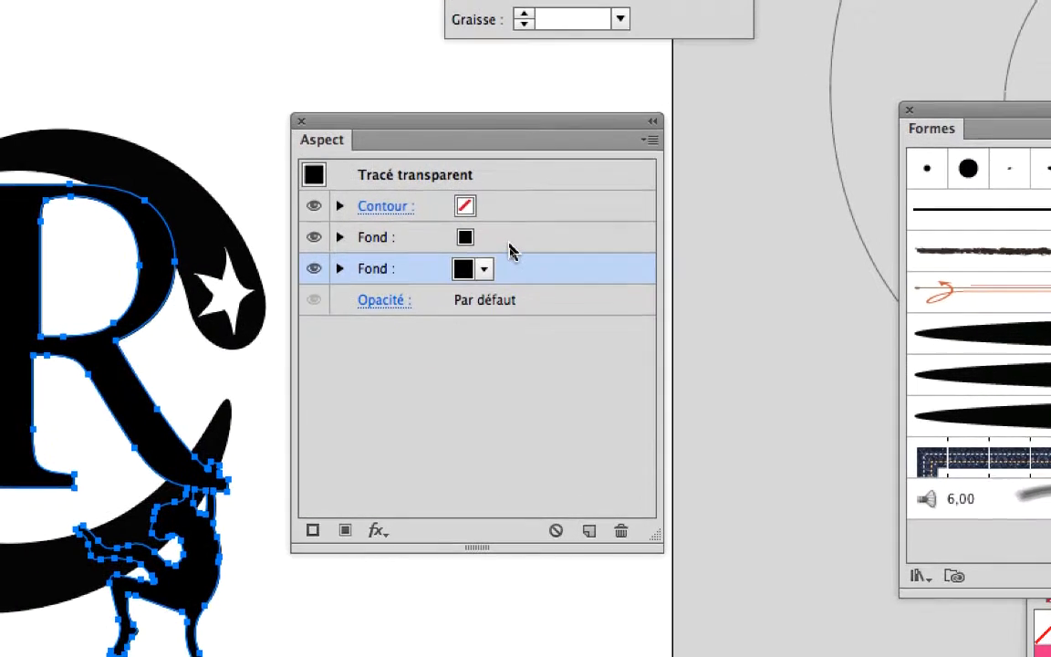
left_click(509, 243)
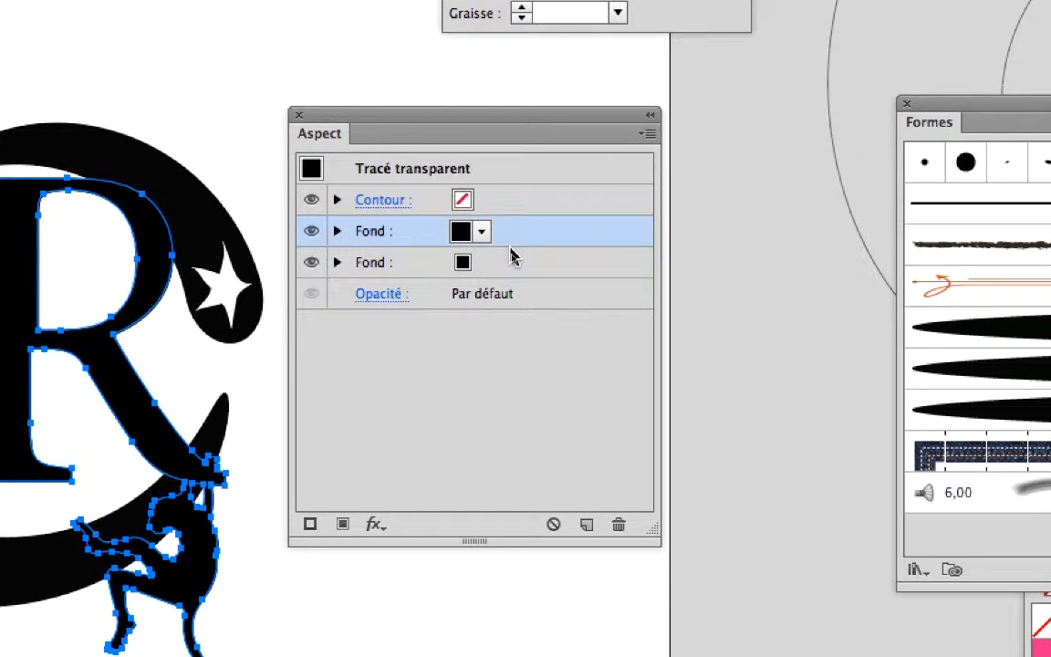
left_click(511, 263)
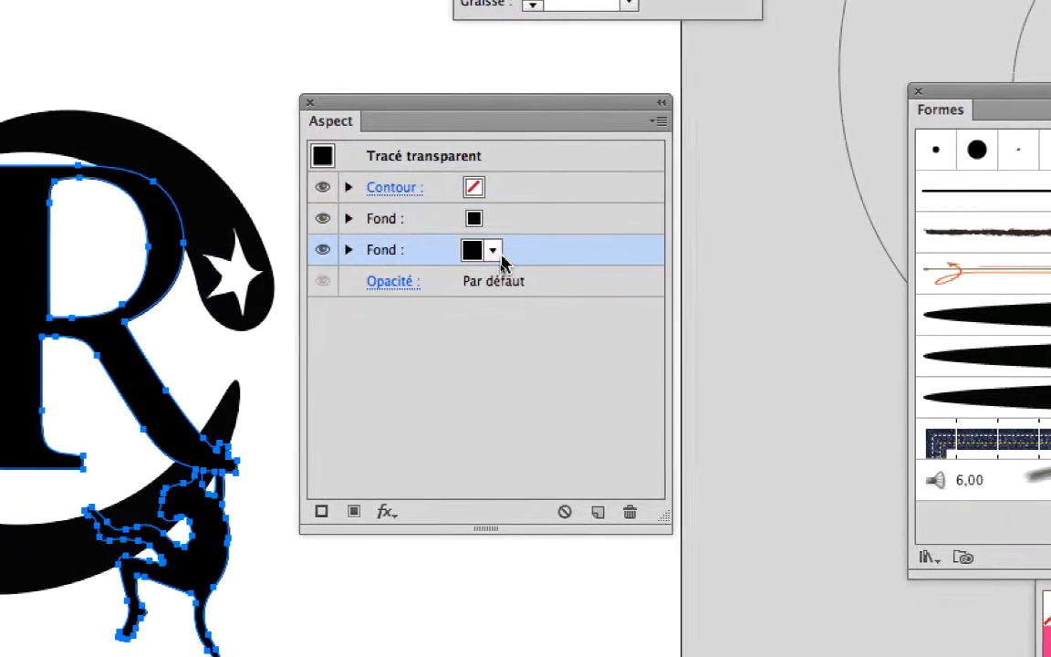
left_click(498, 257)
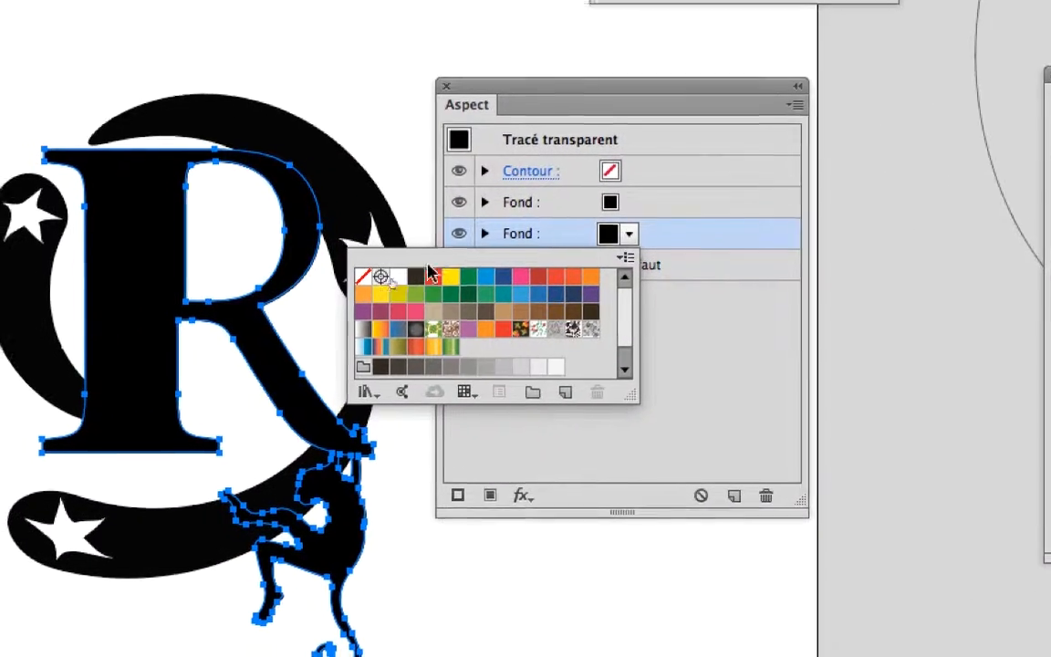
left_click(398, 276)
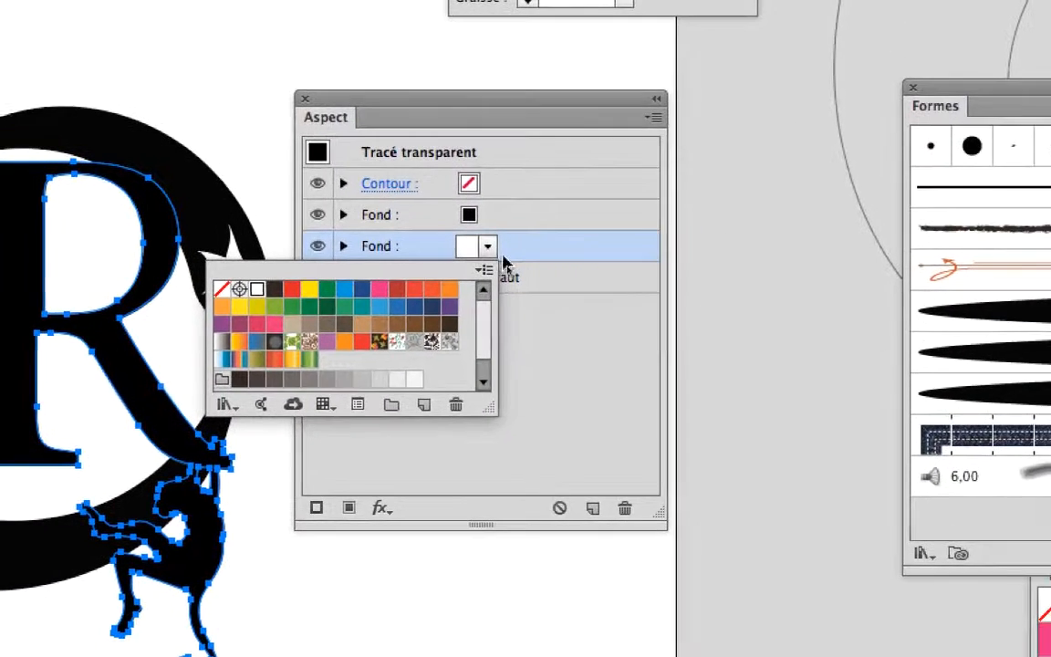
left_click(672, 233)
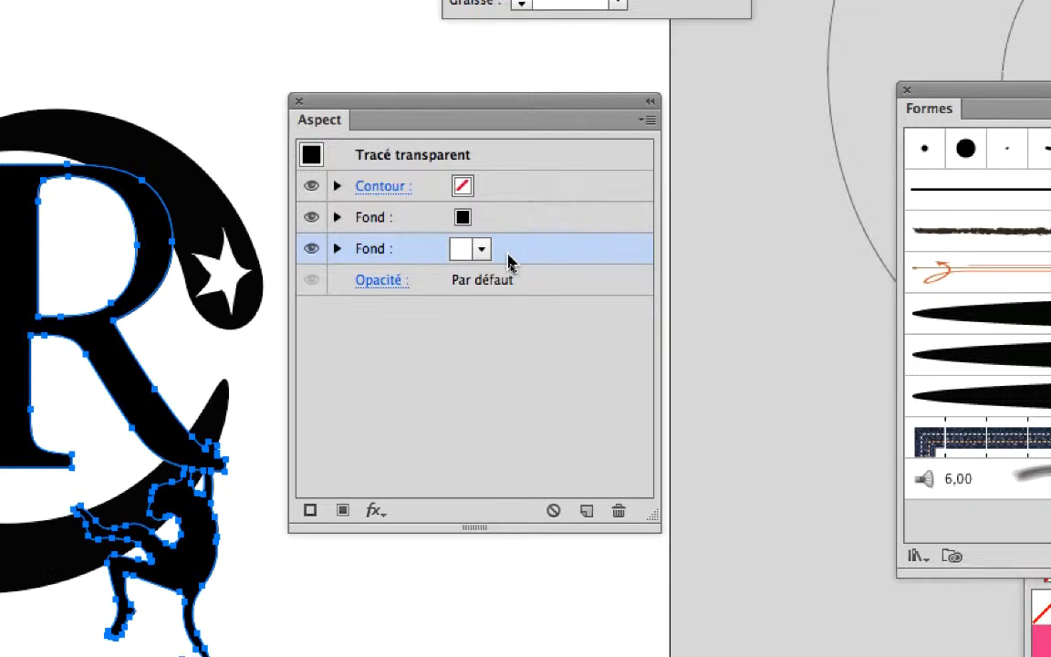
Start an Offset Path (Décalage) effect on only the white fill of the R-and-monkey path, with the live preview enabled.
left_click(480, 343)
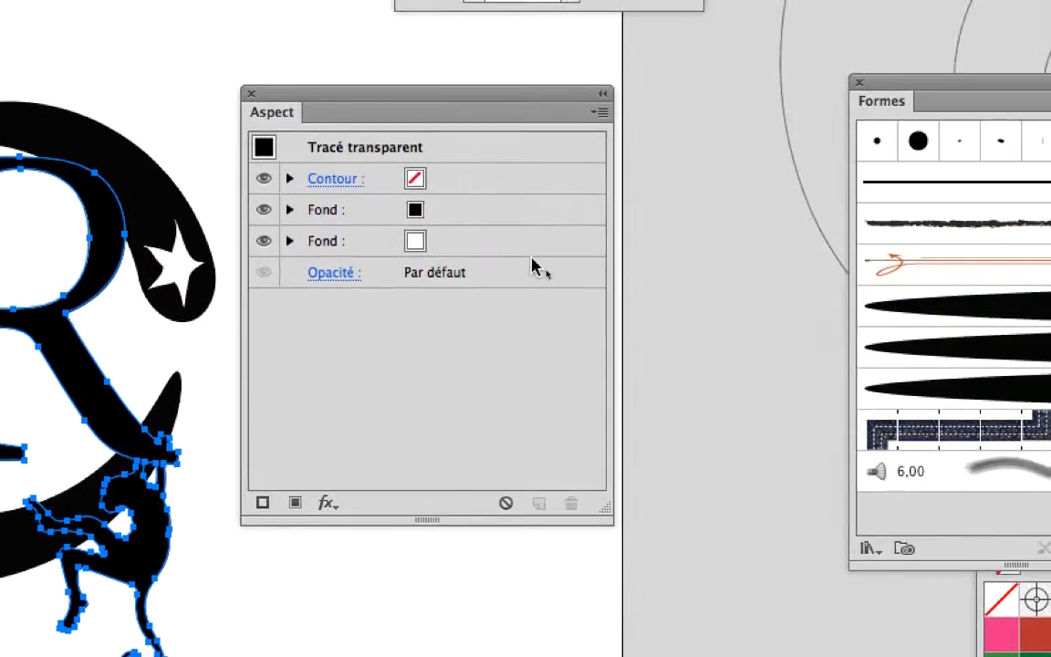
left_click(533, 254)
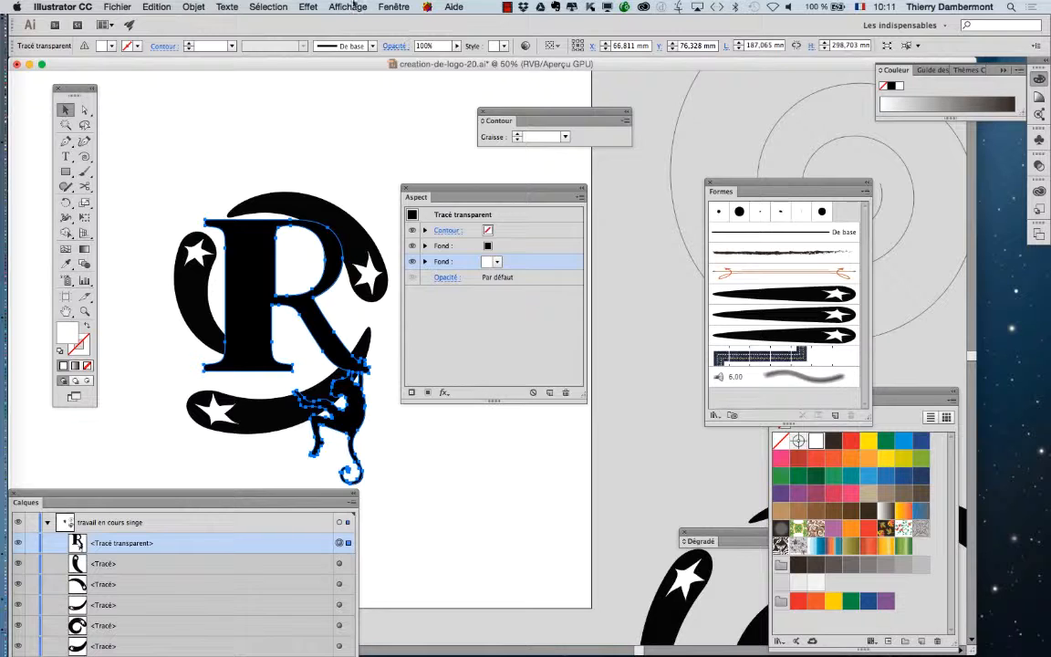
left_click(310, 6)
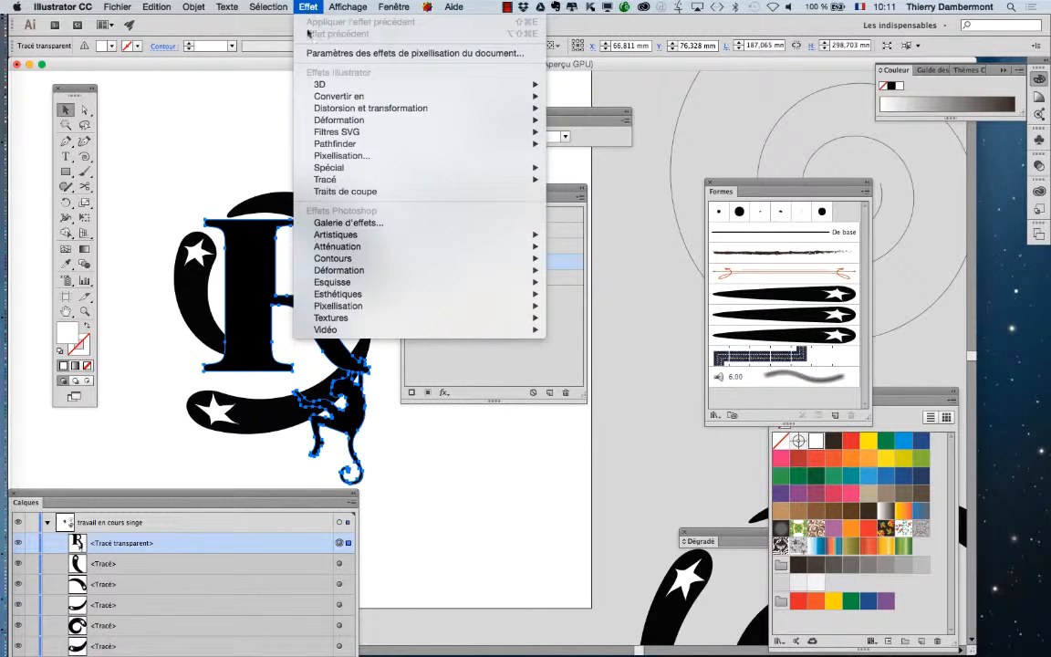
mouse_move(429, 179)
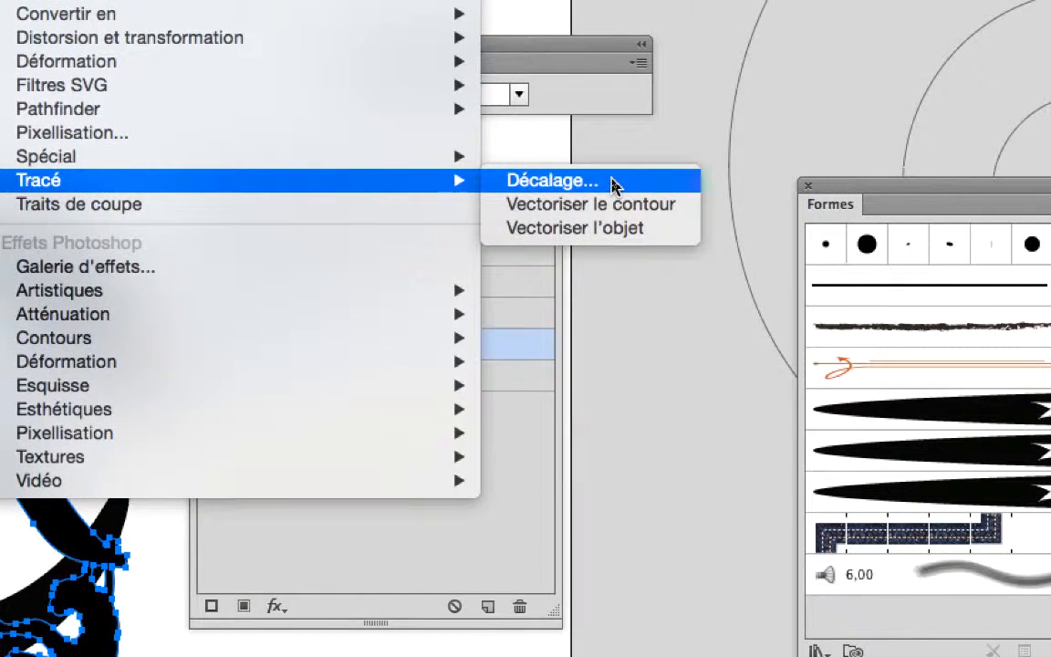
left_click(612, 182)
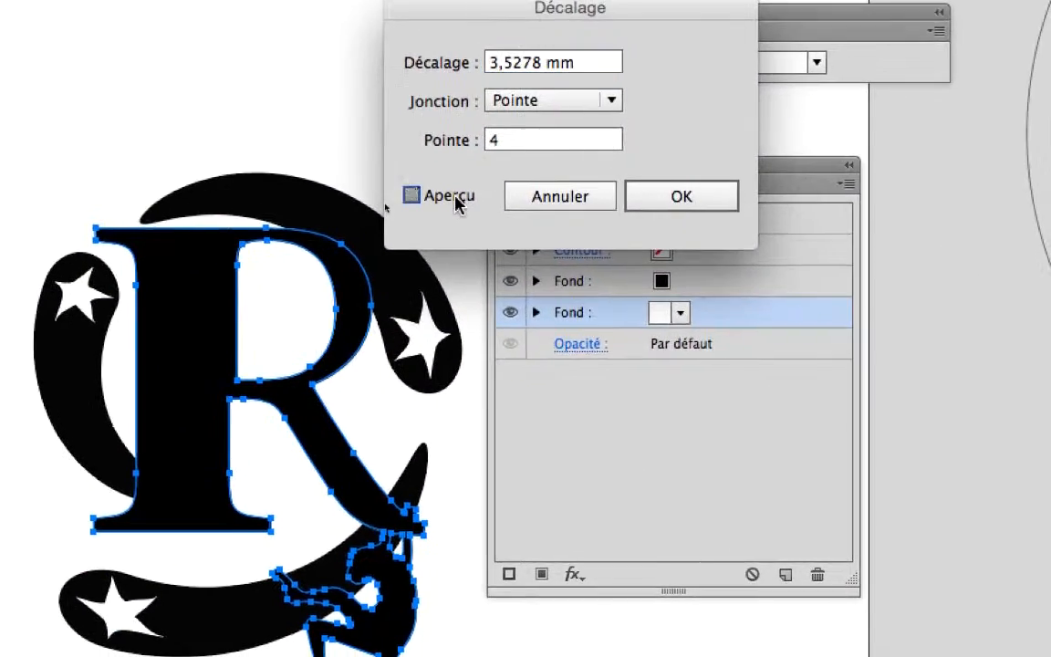
left_click(411, 195)
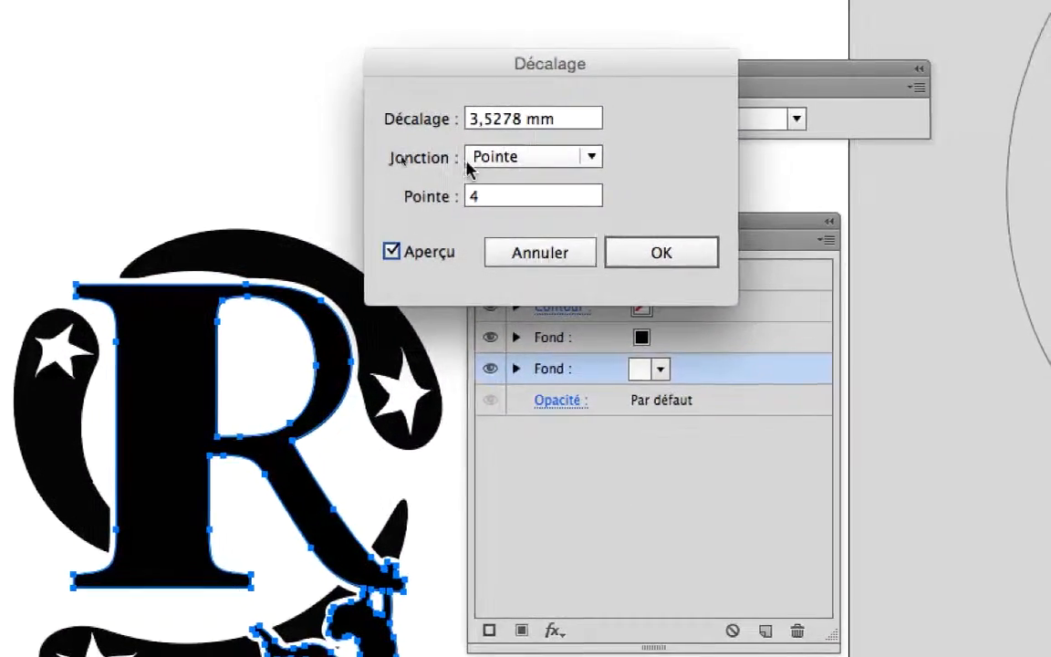
Try offset distances of 2 mm, 6 mm and 4 mm in turn for the white fill.
double_click(476, 118)
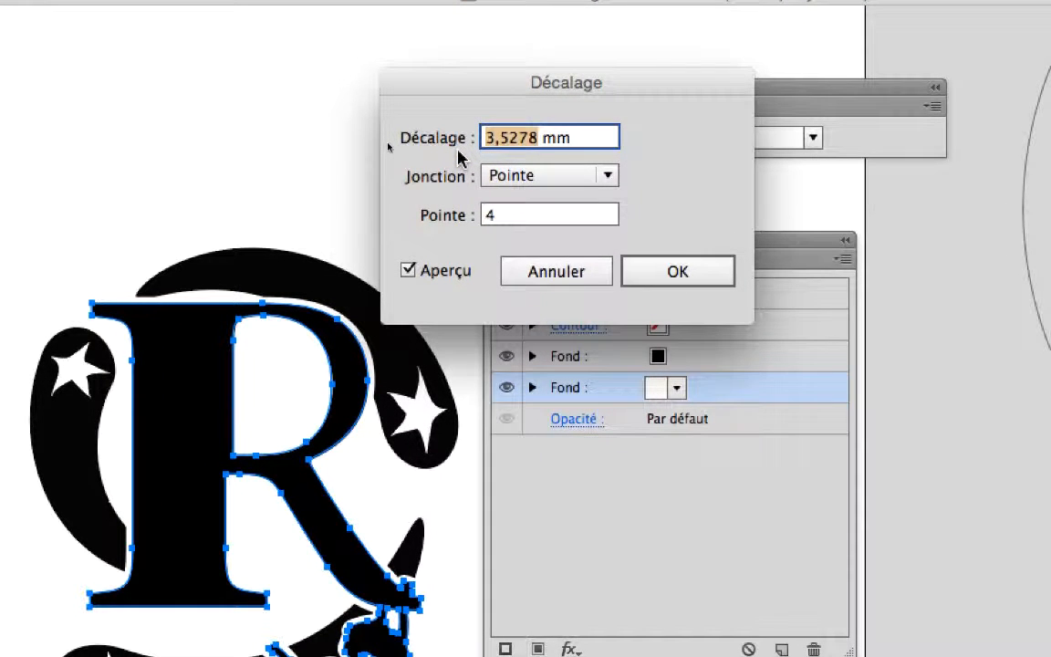
type("2")
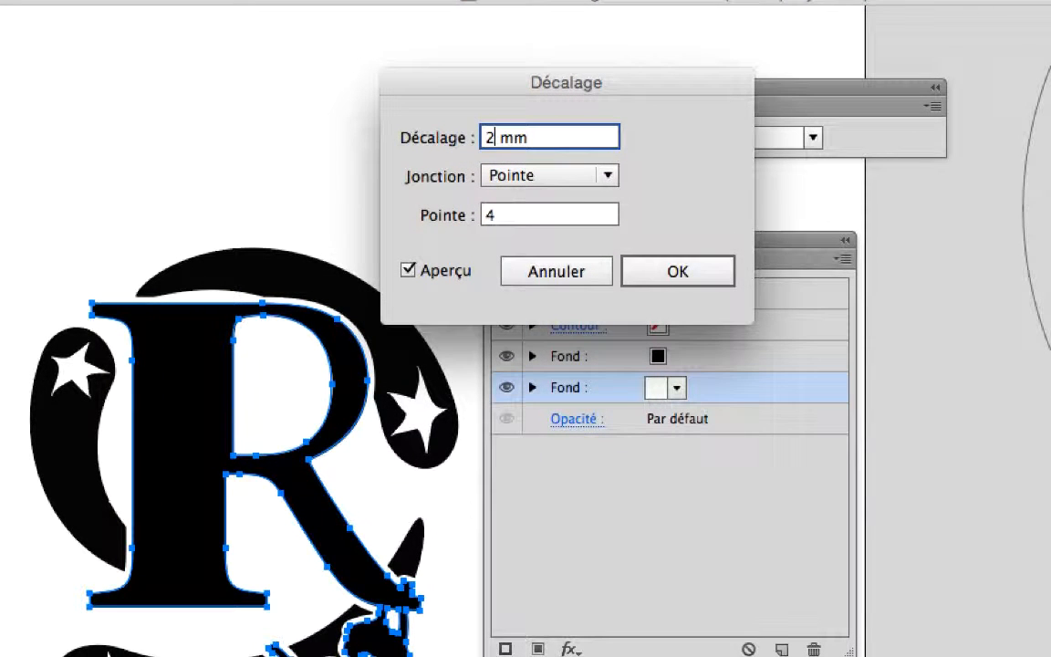
key("Tab")
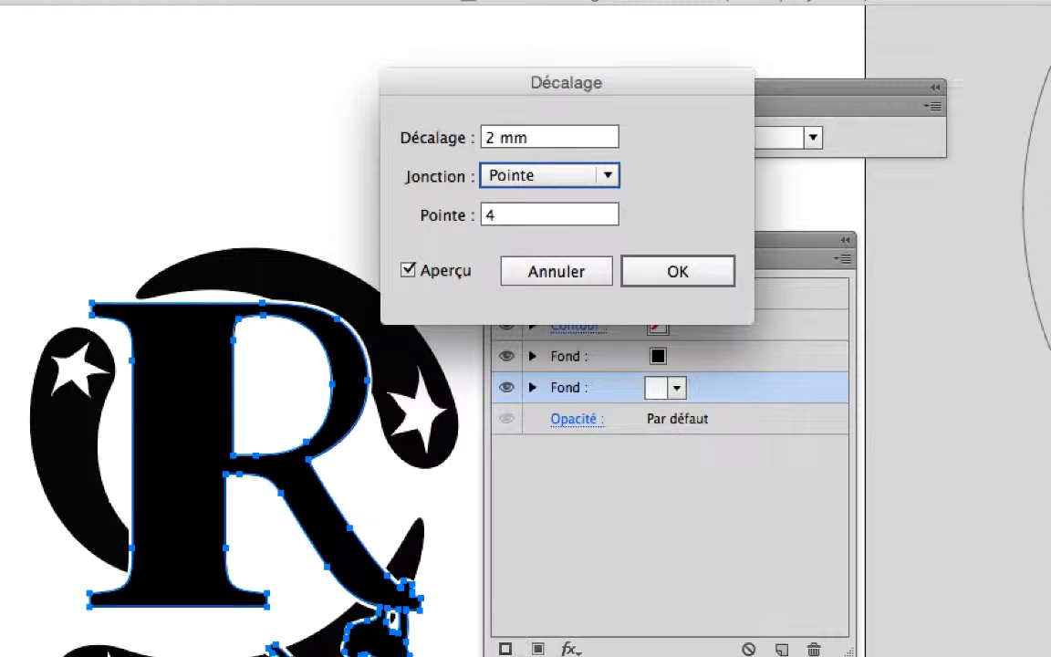
double_click(484, 137)
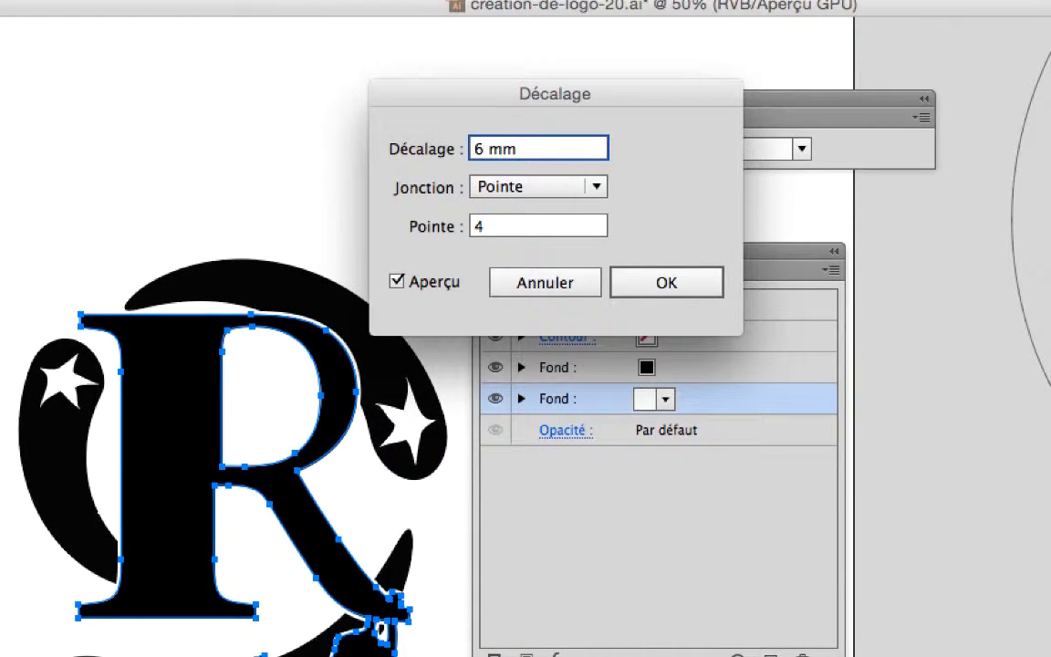
type("6")
key("Tab")
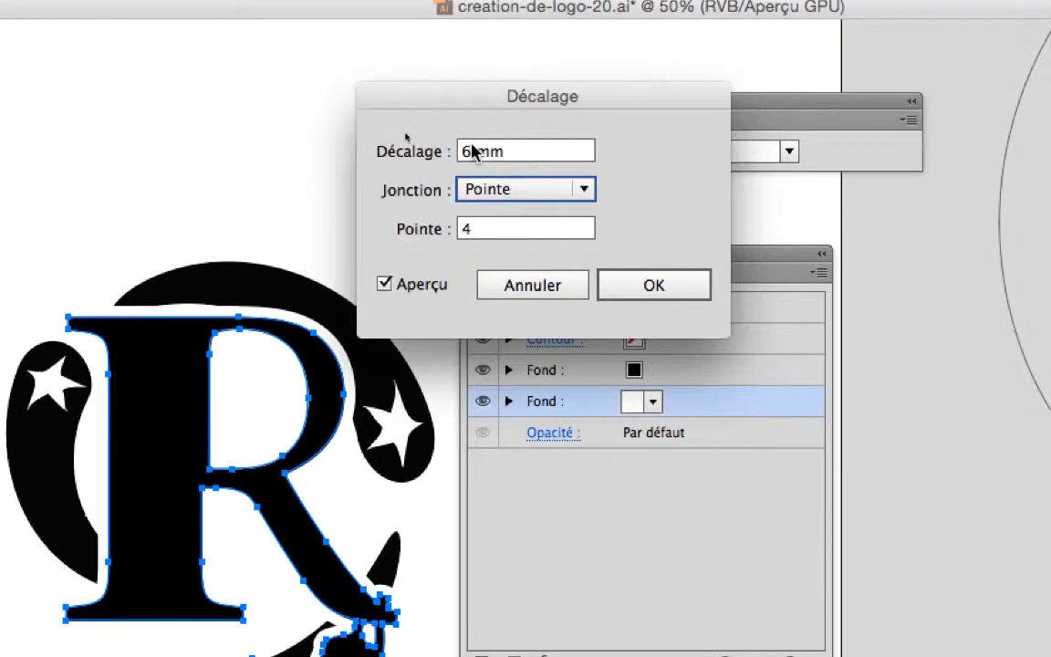
double_click(501, 27)
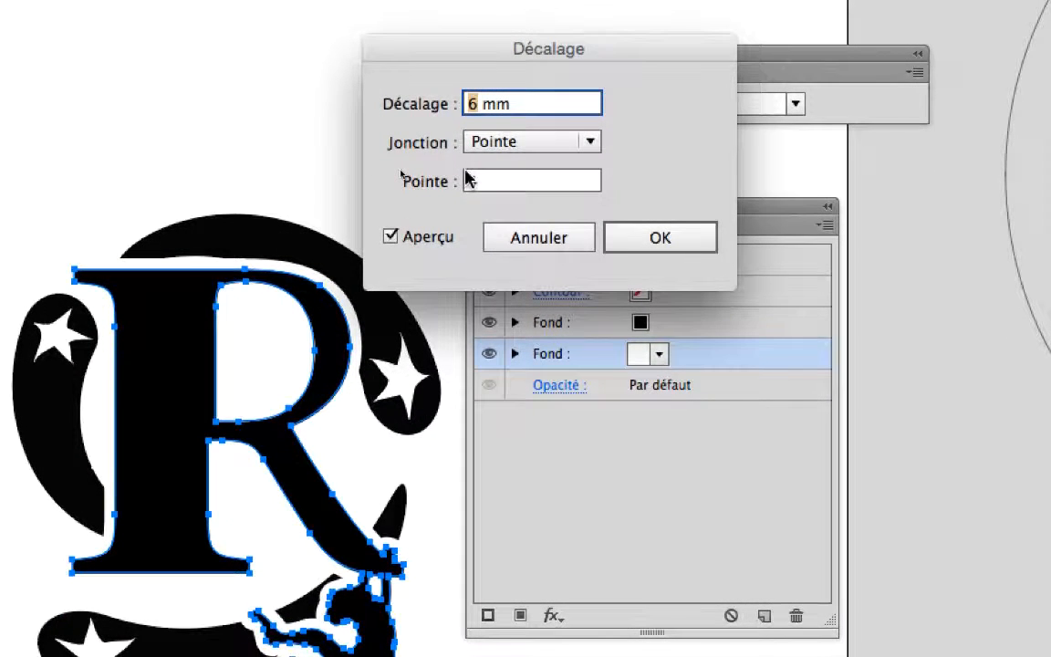
type("4")
key("Tab")
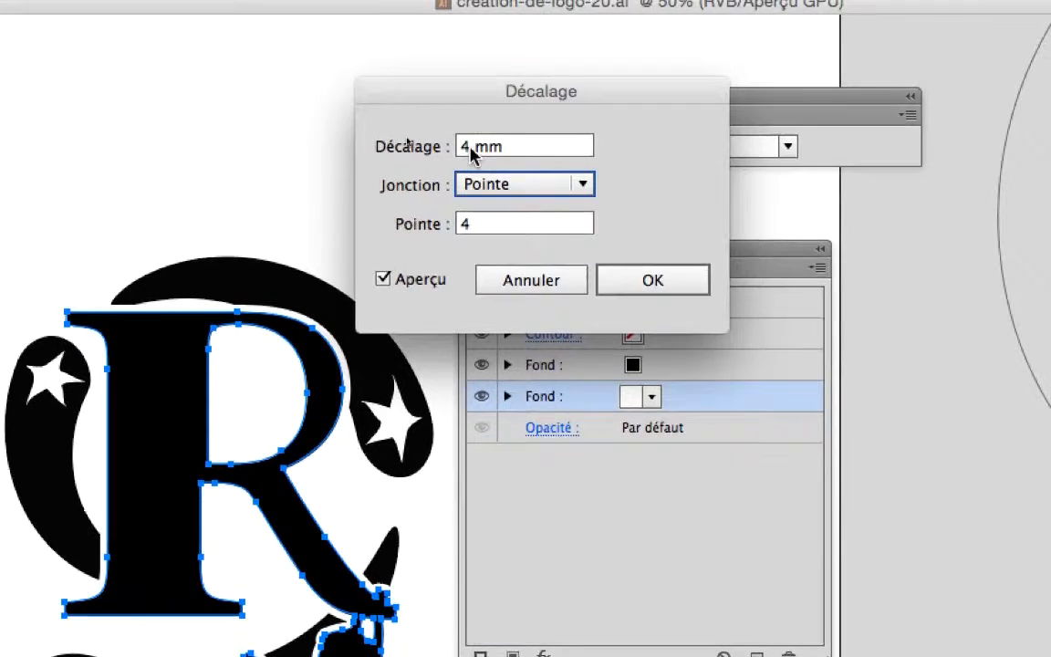
Set the white fill's offset to 3 mm and apply the effect.
double_click(467, 105)
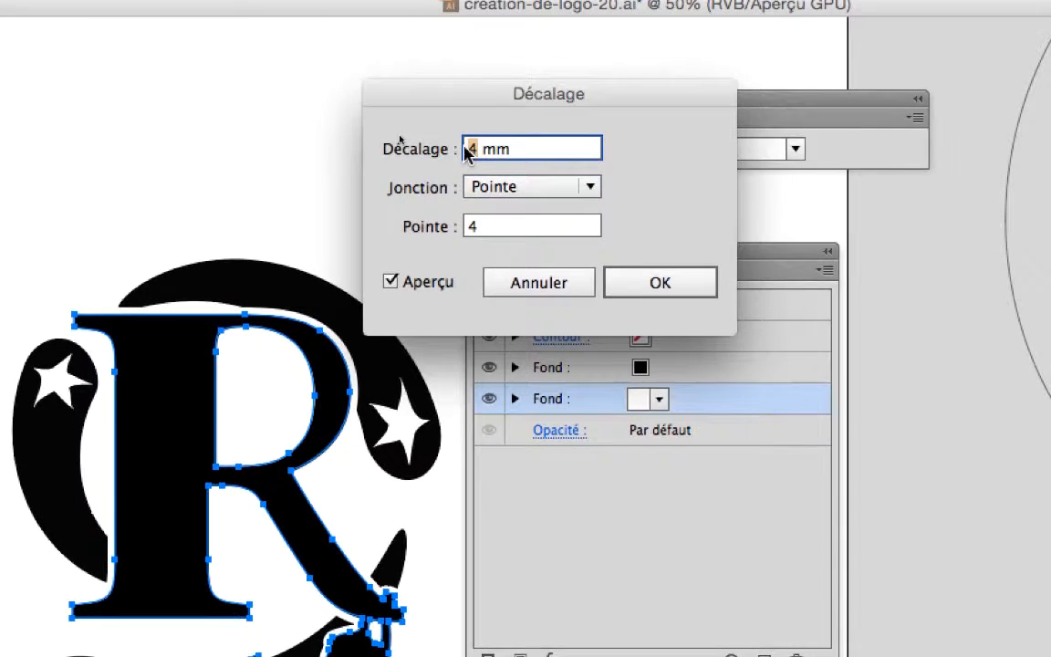
type("3")
key("Tab")
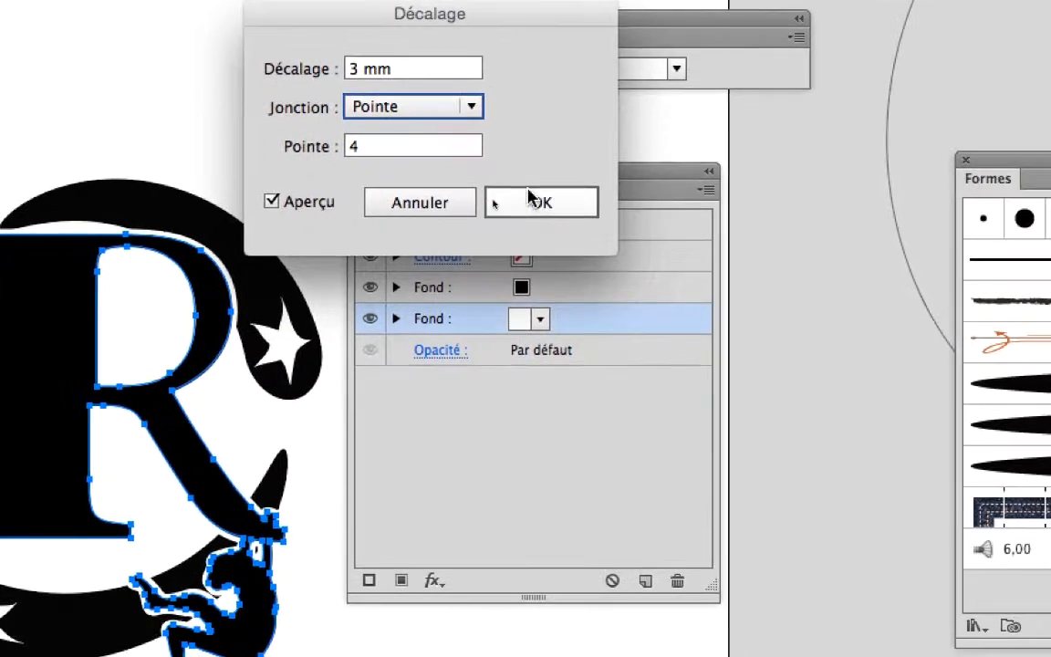
left_click(651, 268)
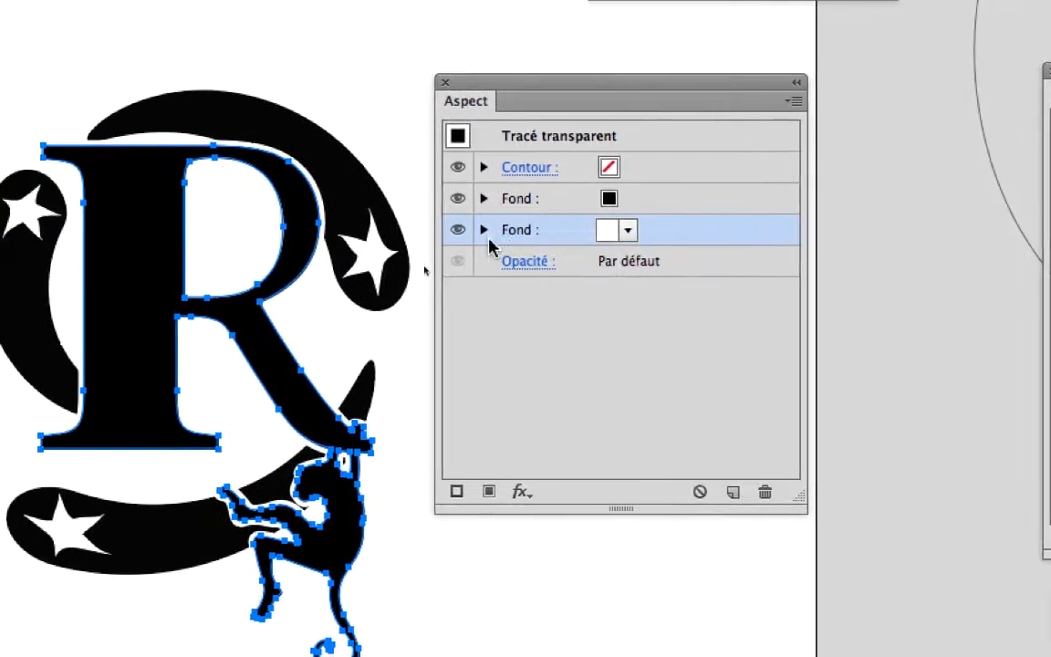
Reopen the offset effect under the white fill, preview and apply a distance of 8 mm, and deselect the path.
left_click(488, 236)
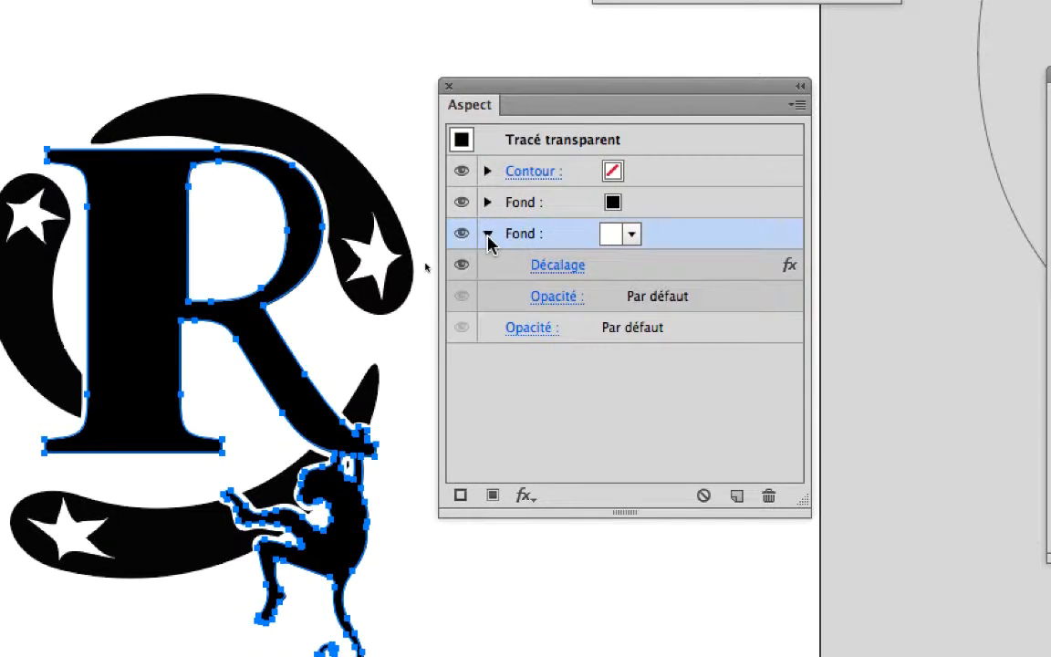
left_click(516, 256)
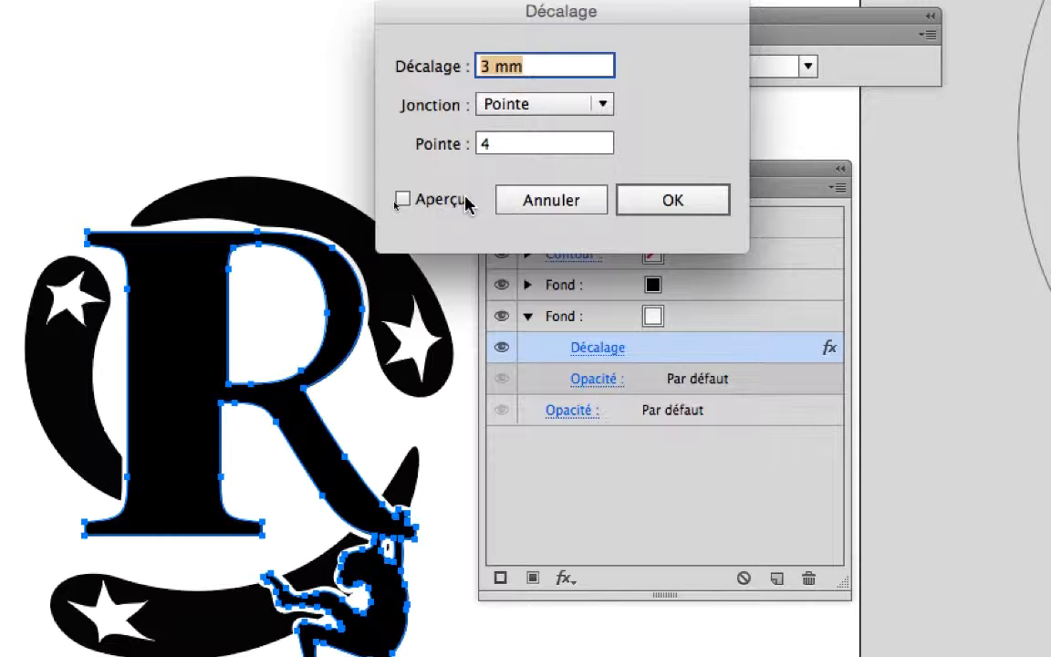
left_click(465, 197)
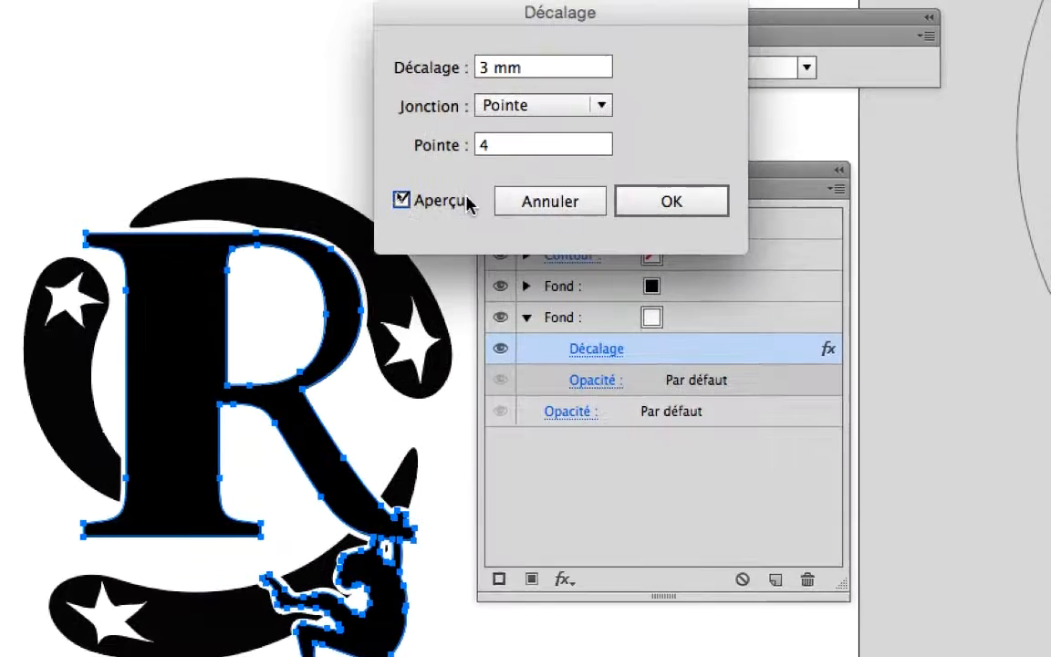
left_click_drag(491, 68, 475, 65)
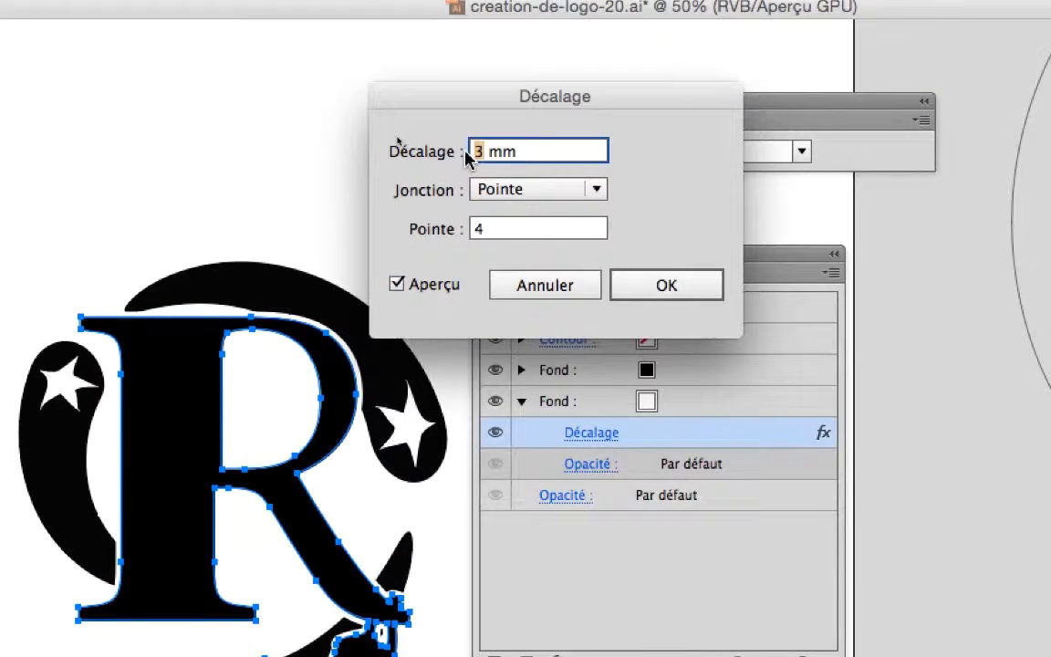
type("8")
key("Tab")
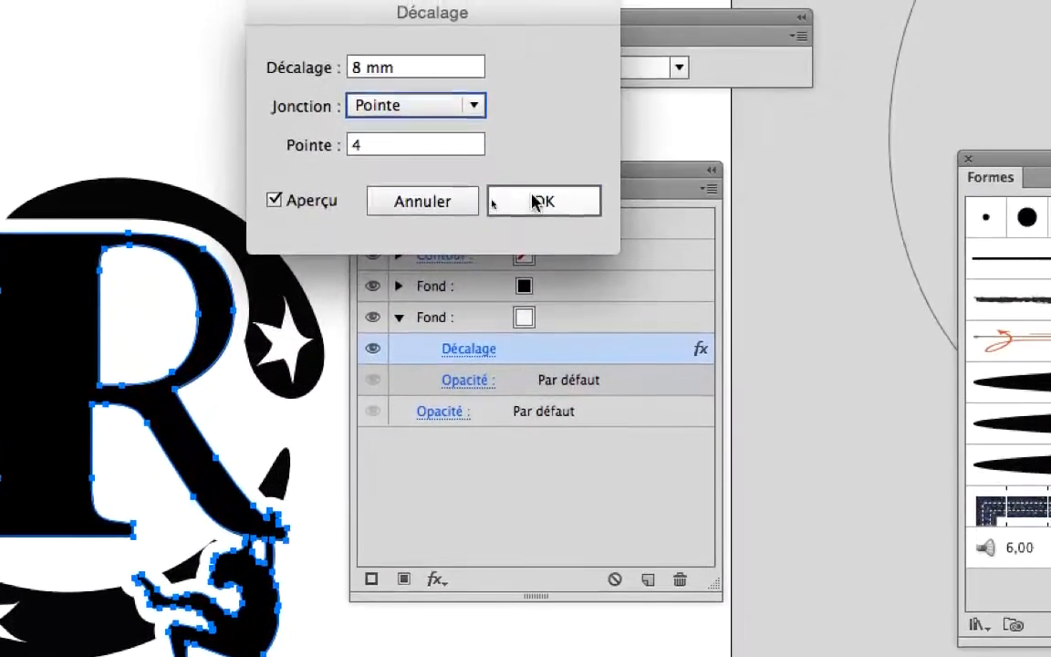
left_click(702, 90)
left_click(414, 106)
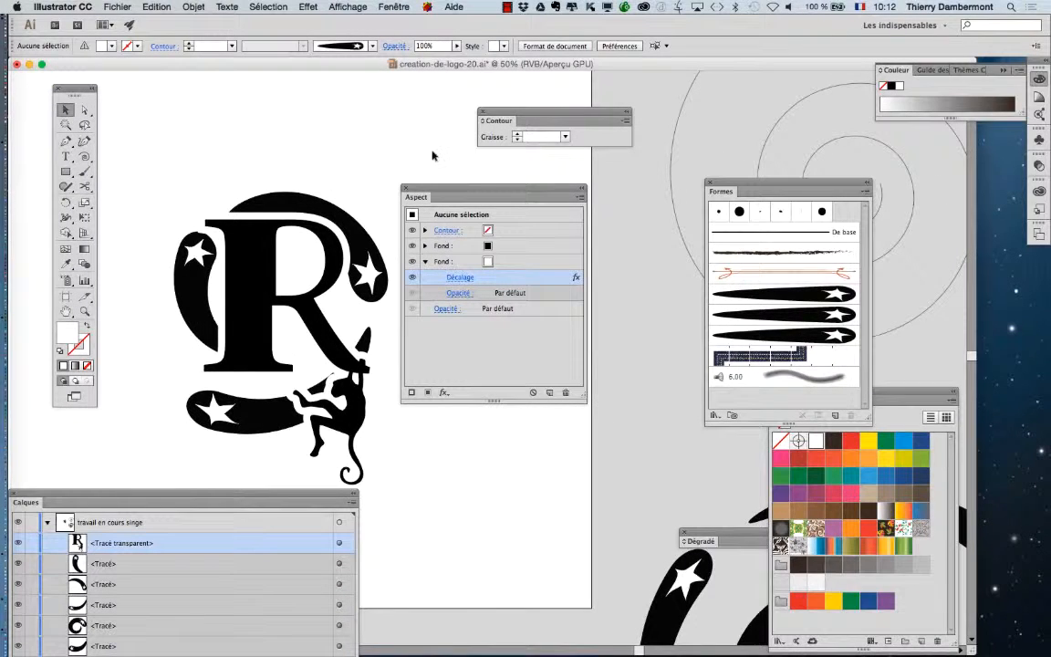
left_click(243, 224)
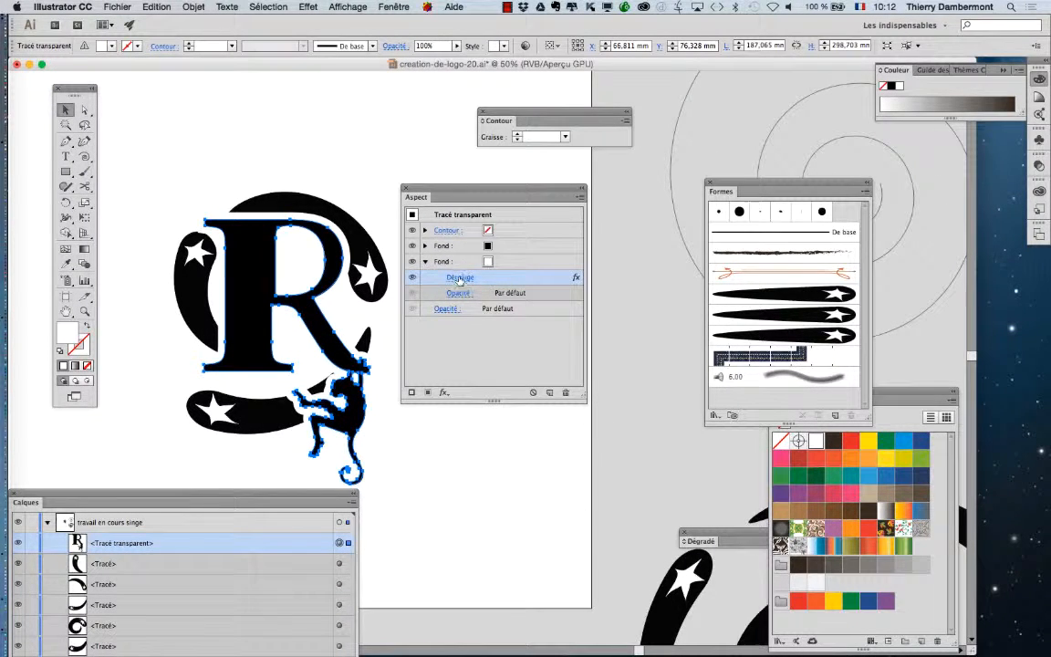
left_click(459, 279)
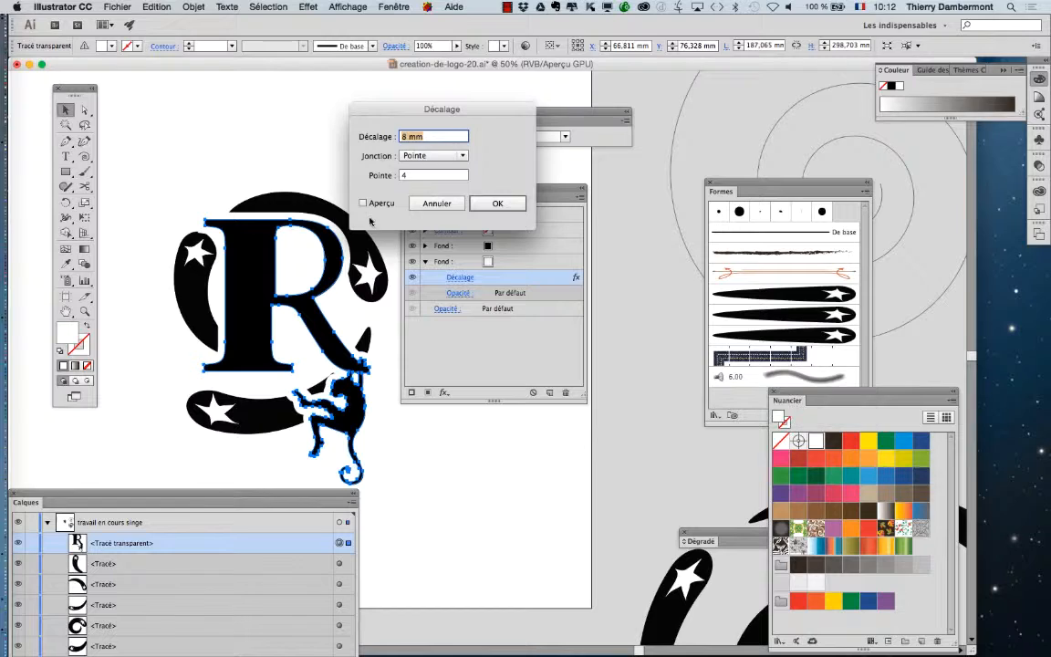
left_click(439, 205)
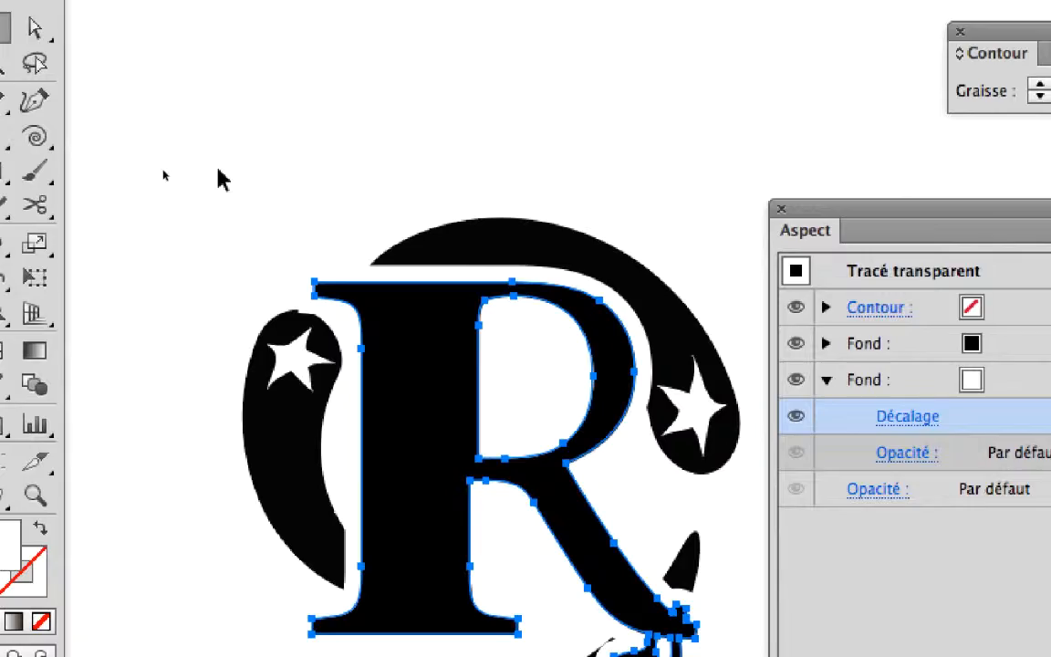
Try to change the white fill's offset to 1 mm while no object is selected.
left_click(222, 179)
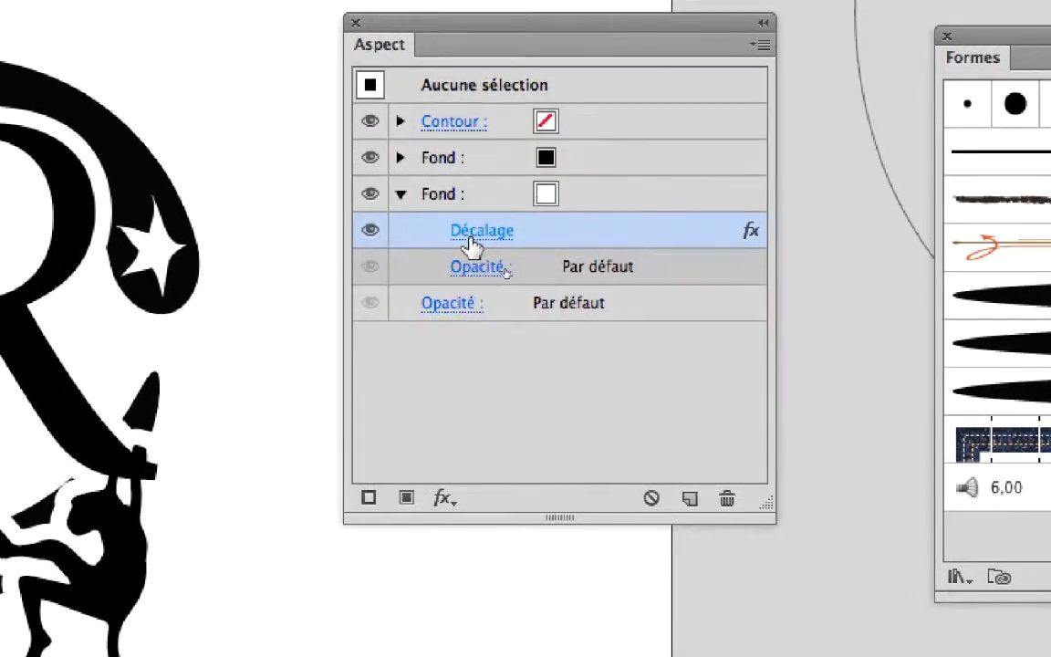
left_click(469, 235)
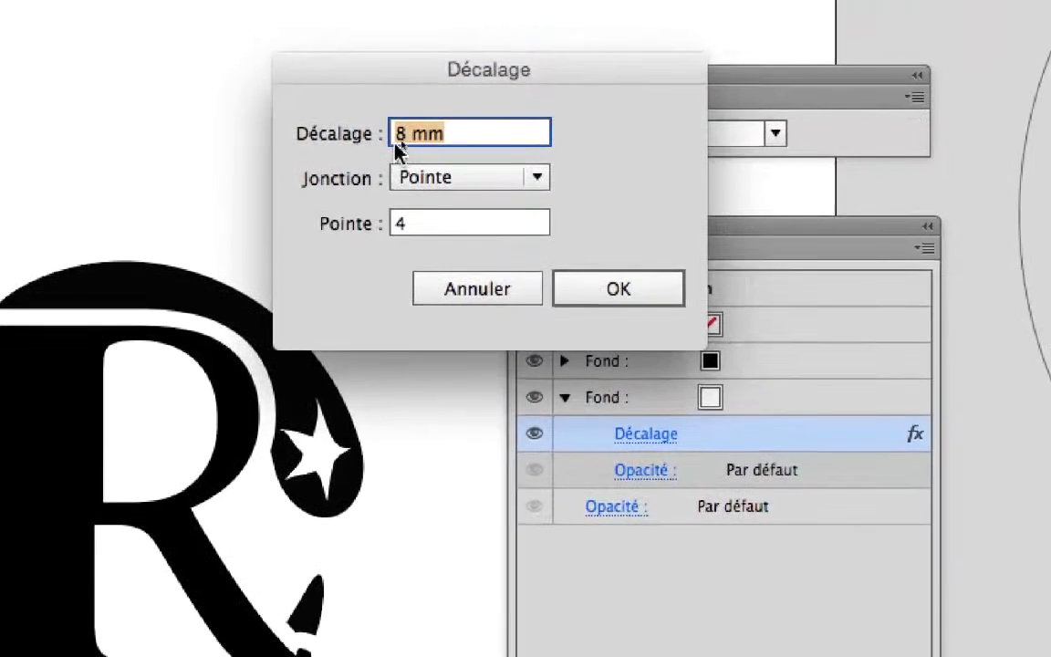
left_click_drag(442, 30, 401, 35)
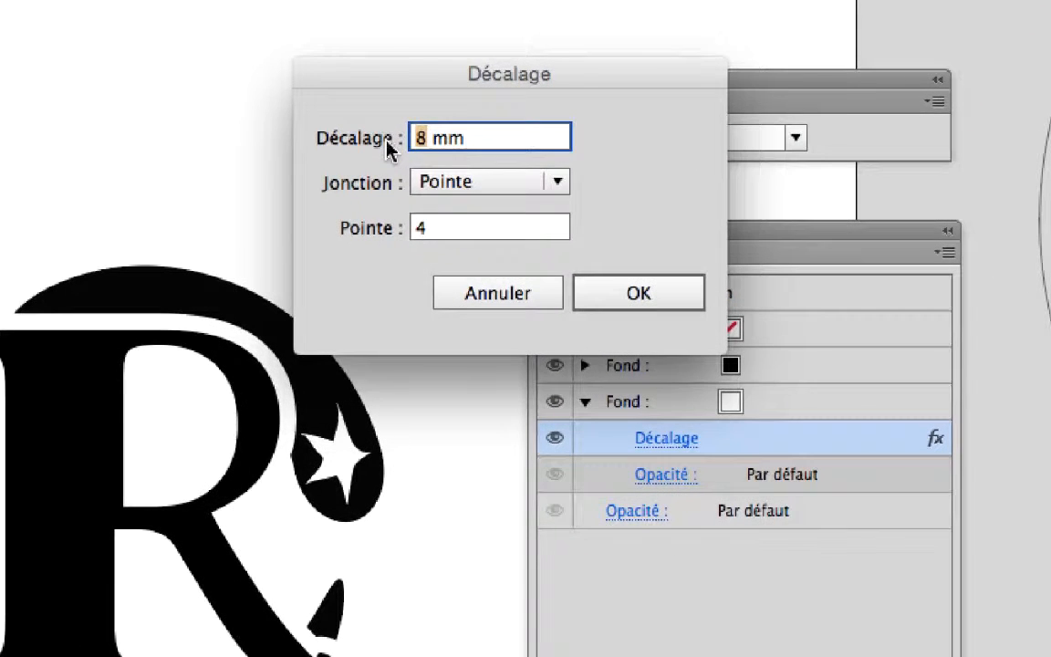
type("1")
key("Tab")
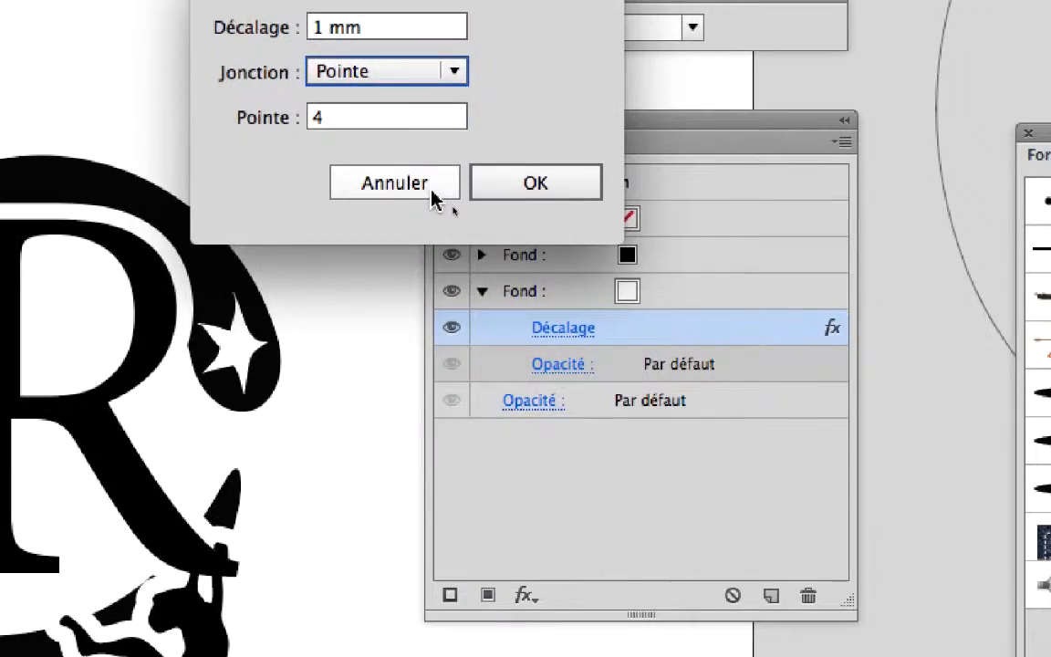
left_click(538, 298)
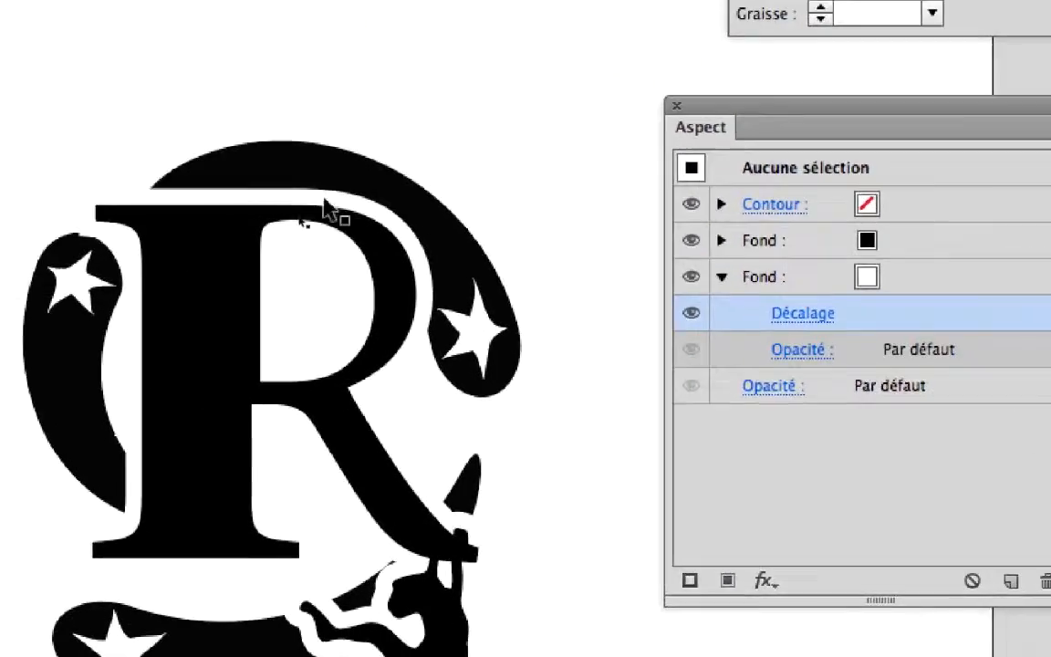
Select the R-and-monkey path, set its white fill's offset to 4 mm with the preview on, and deselect the path.
left_click(101, 233)
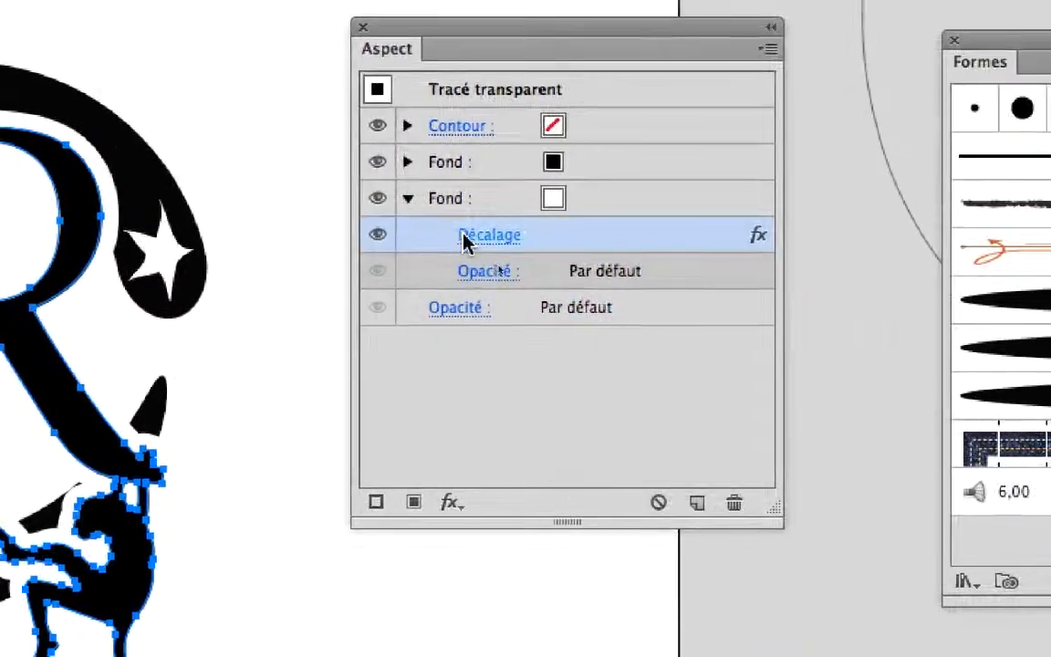
left_click(812, 306)
left_click_drag(356, 23, 342, 23)
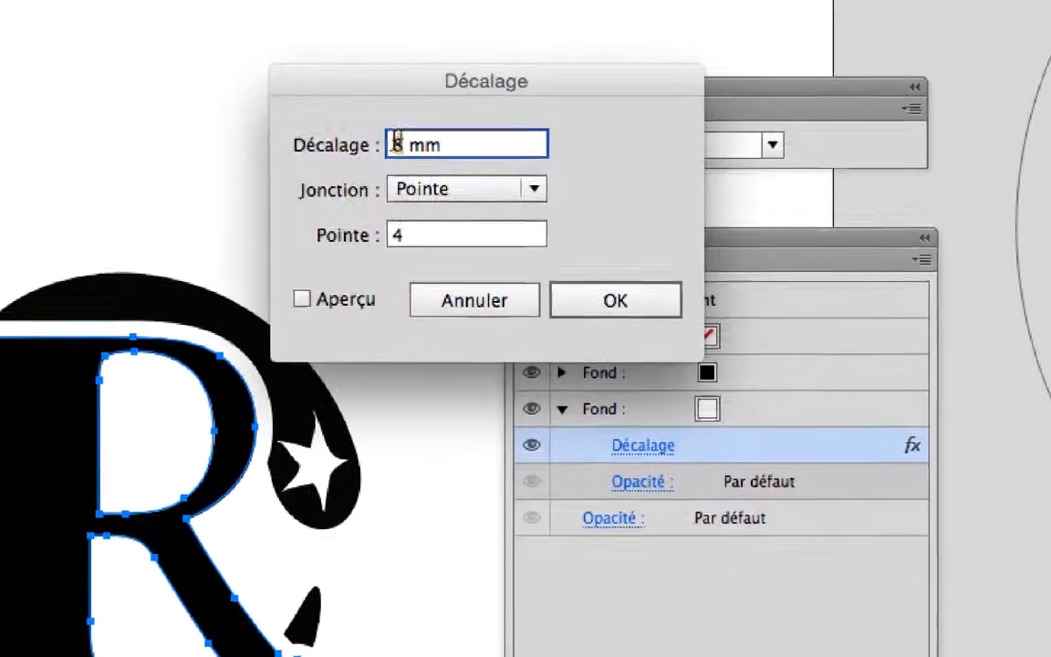
type("4")
key("Tab")
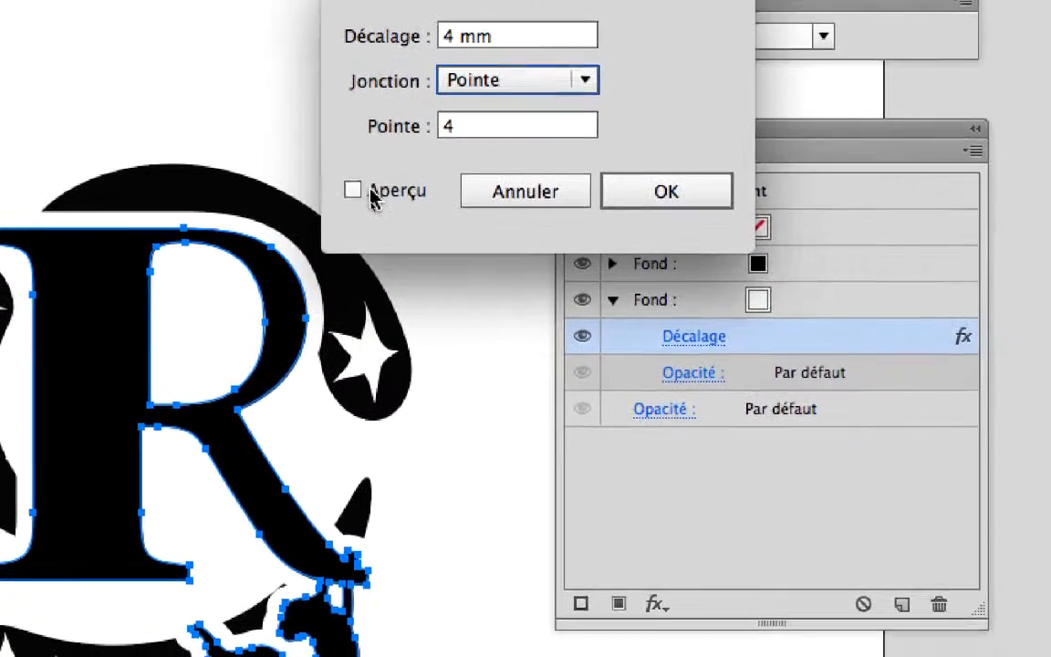
left_click(319, 303)
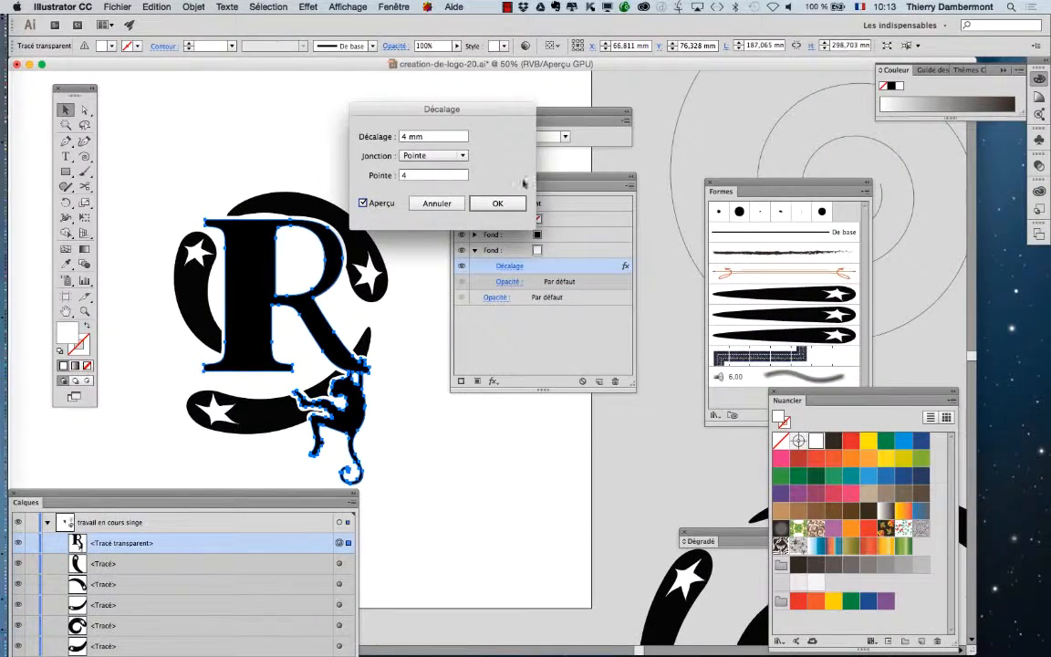
left_click(497, 203)
left_click(293, 128)
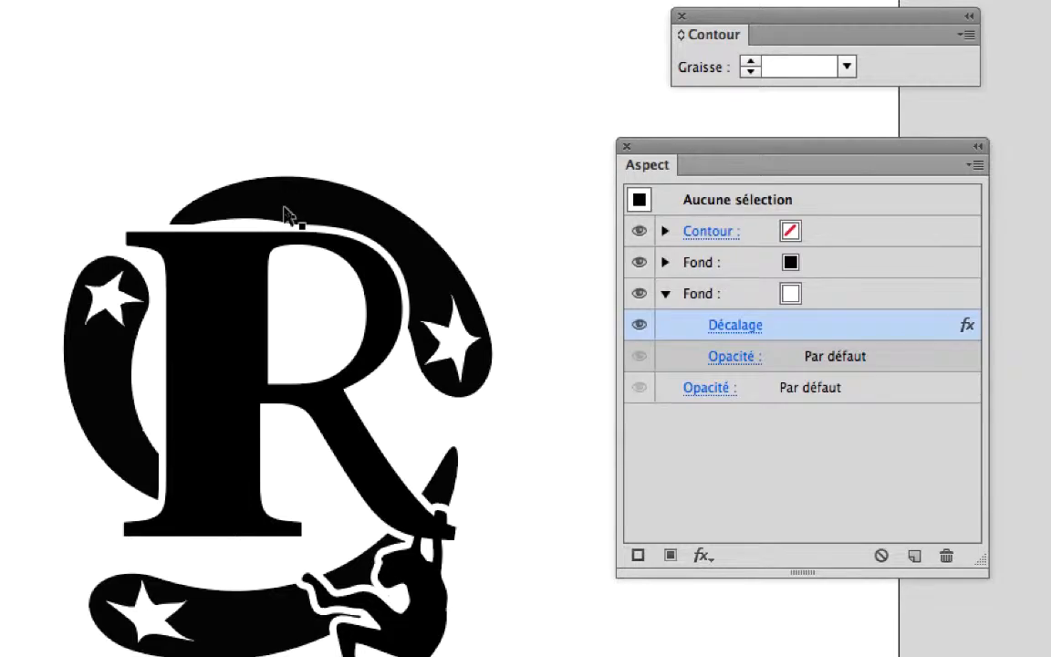
Select the R-and-monkey path and shift it slightly over the starred strokes.
left_click(251, 260)
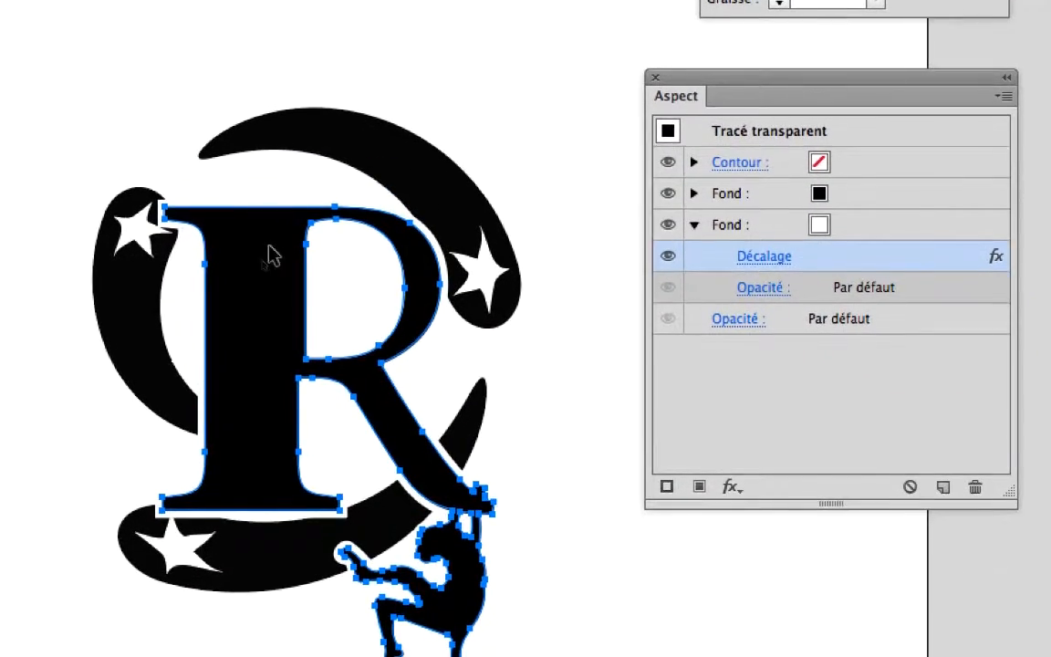
mouse_move(271, 244)
left_mouse_down()
mouse_move(260, 224)
mouse_move(249, 268)
mouse_move(277, 257)
mouse_move(268, 254)
left_mouse_up()
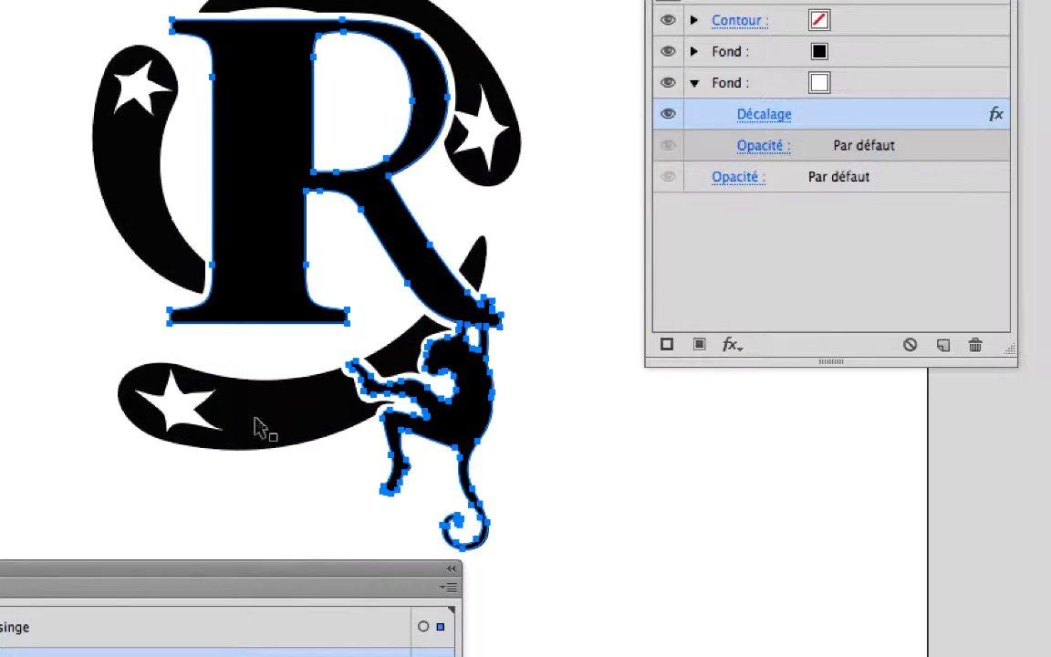
Select the three starred strokes around the R and group them.
left_click(257, 422)
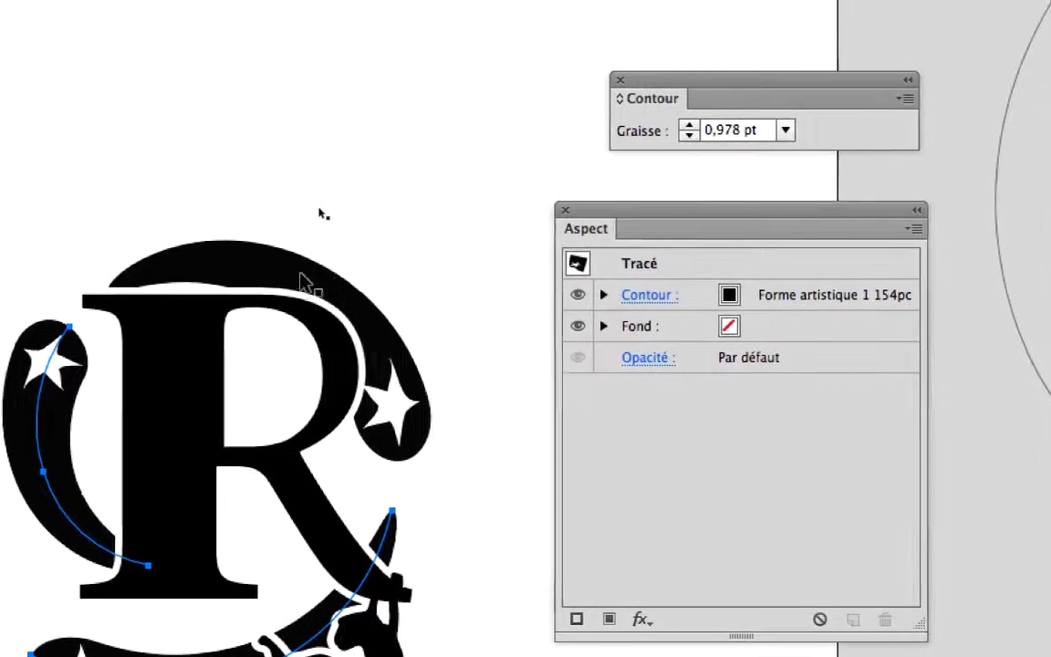
left_click(452, 135, "shift")
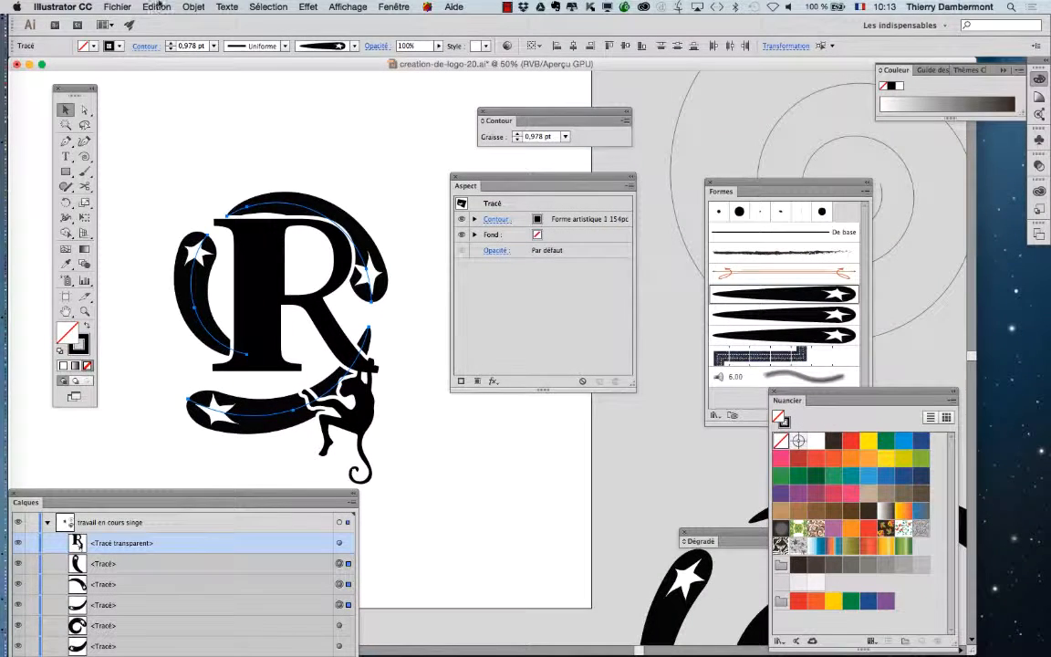
left_click(193, 6)
left_click(194, 52)
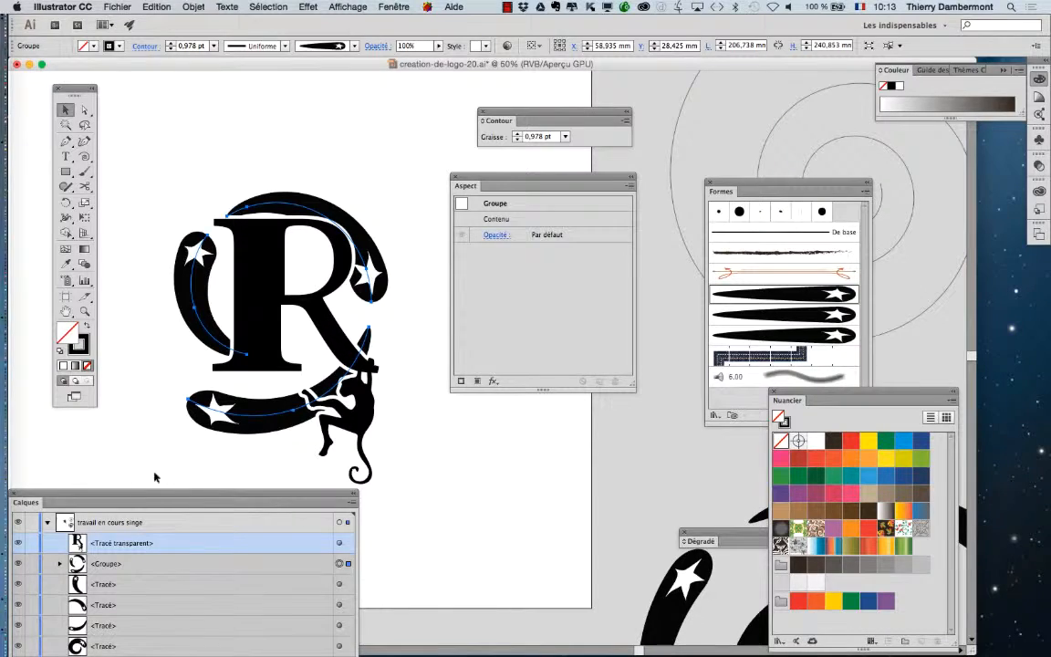
Place the layers list beside the artwork, expand the group of strokes to examine its paths, and collapse it.
left_click_drag(141, 495, 522, 136)
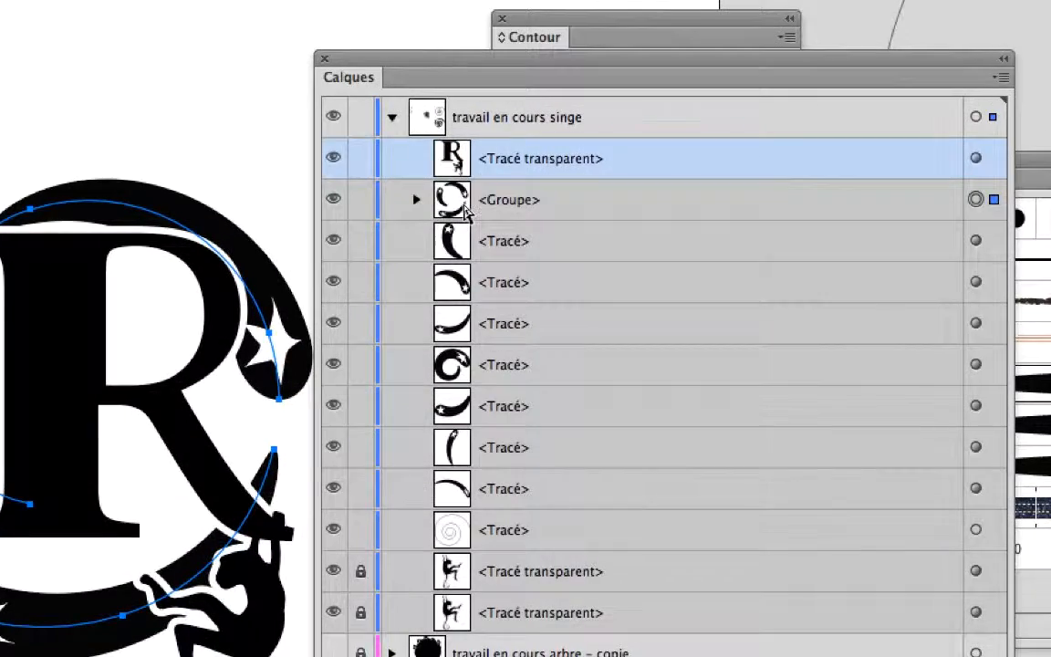
key("super+shift+g")
key("super+g")
left_click(465, 210)
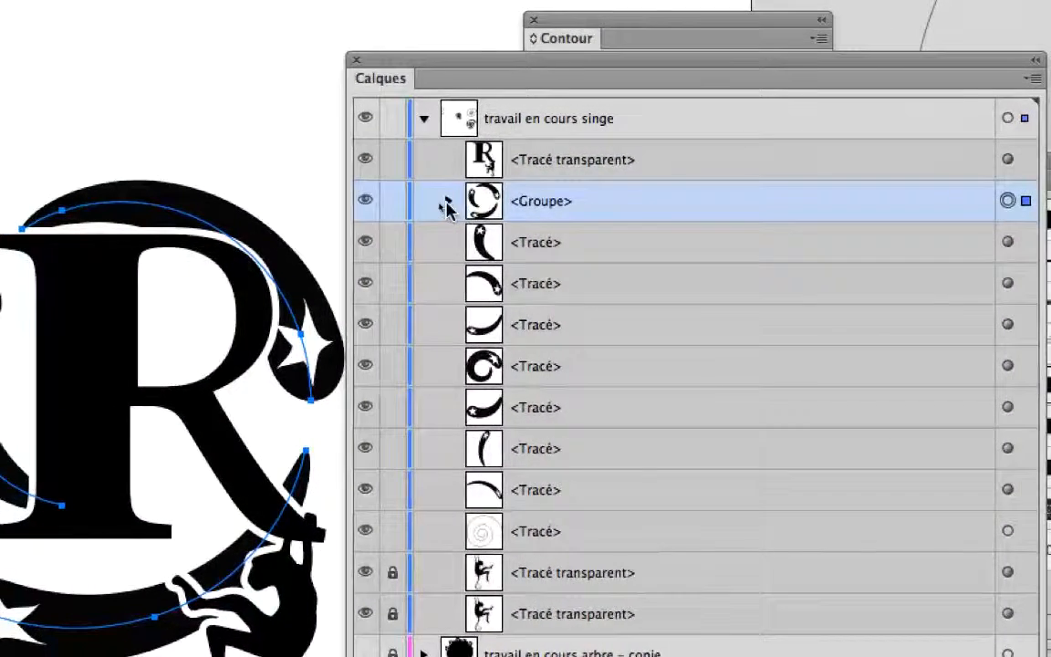
left_click(446, 202)
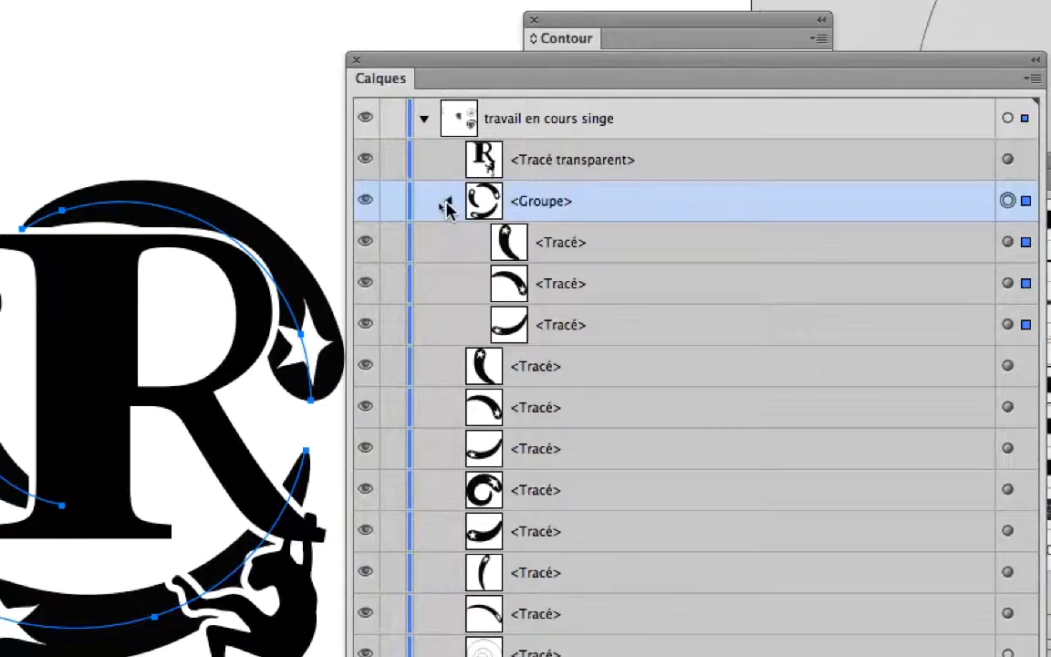
left_click(446, 203)
Select the entire stroke group through its lower stroke using the Selection tool, and deselect it.
left_click(49, 122)
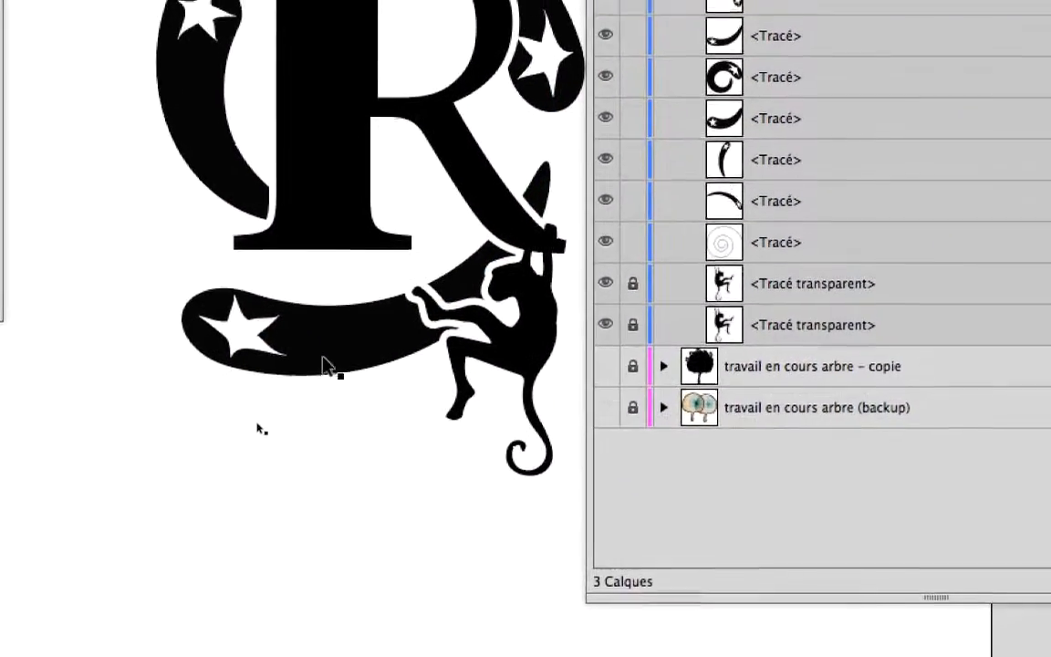
left_click(324, 356)
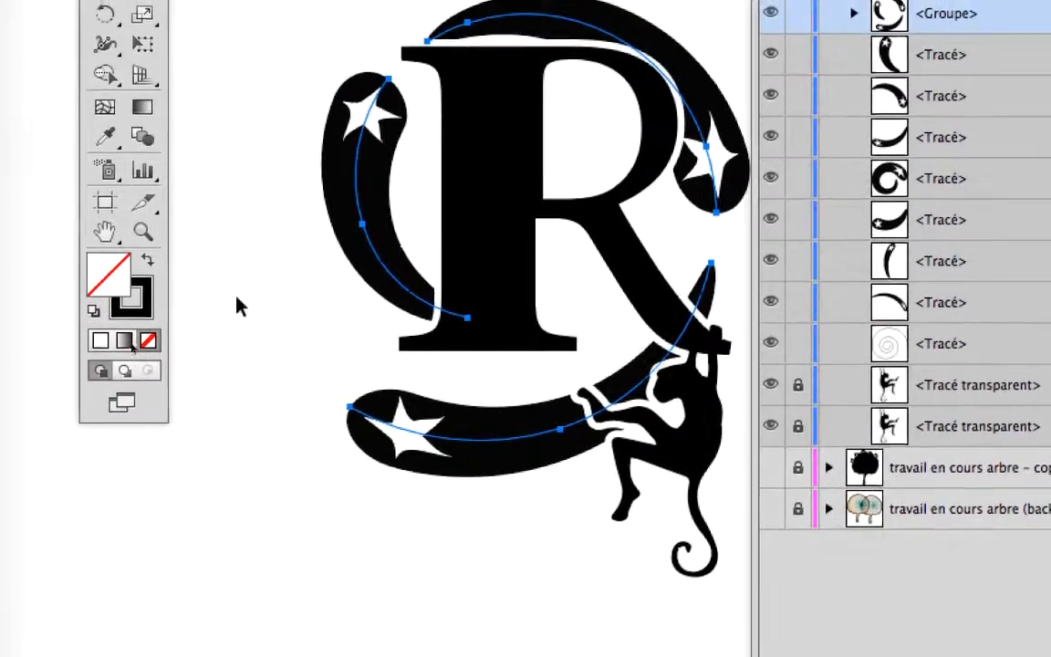
left_click(236, 297)
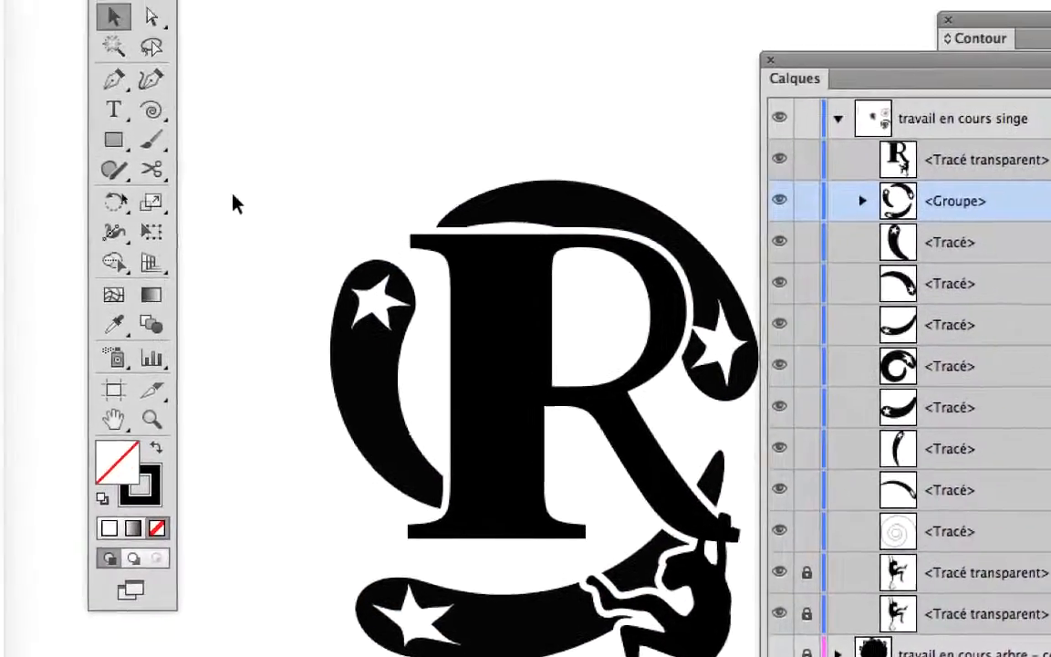
Detach the Direct Selection tool set as a floating palette and activate the Group Selection tool.
left_click(153, 18)
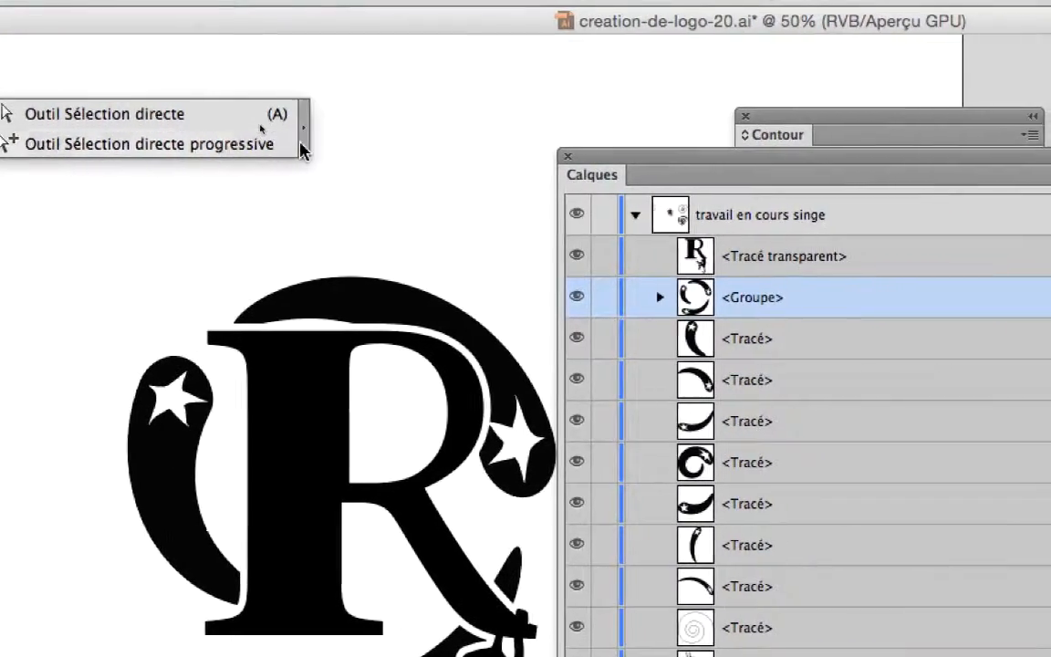
left_click(477, 146)
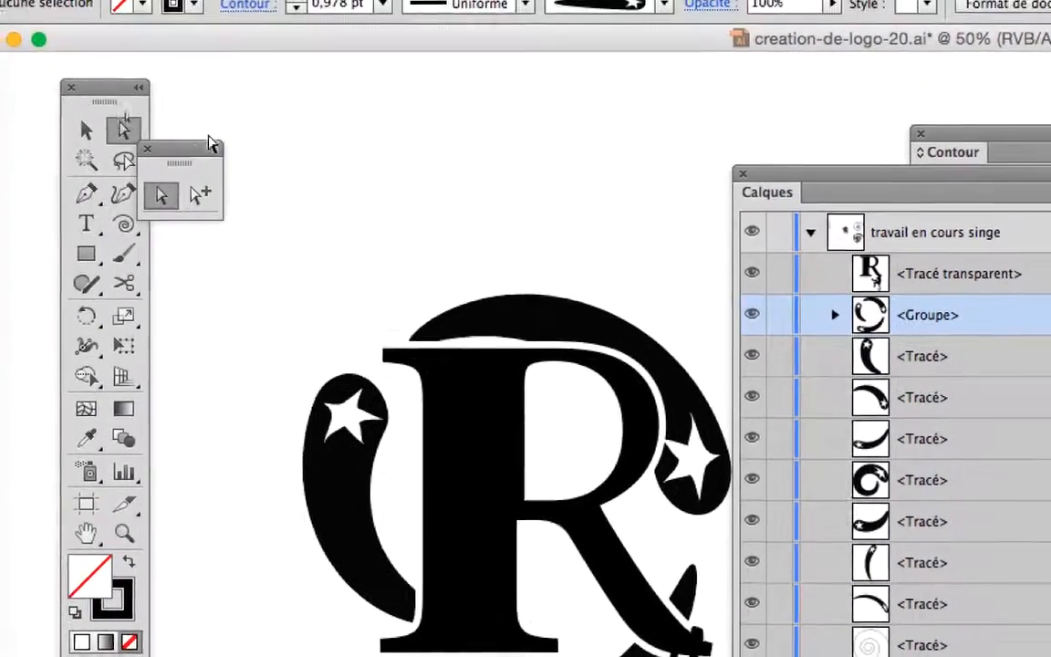
left_click_drag(27, 127, 180, 72)
left_click(259, 138)
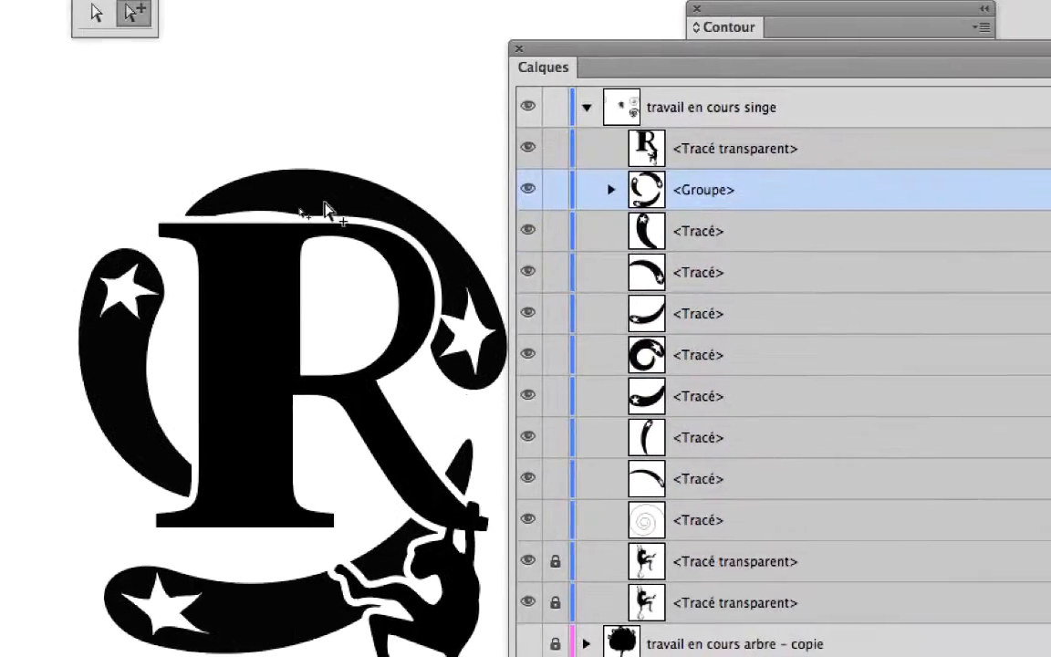
Select only the upper-right stroke inside the group, extend the selection to the whole group from the left stroke, and deselect.
left_click(454, 318)
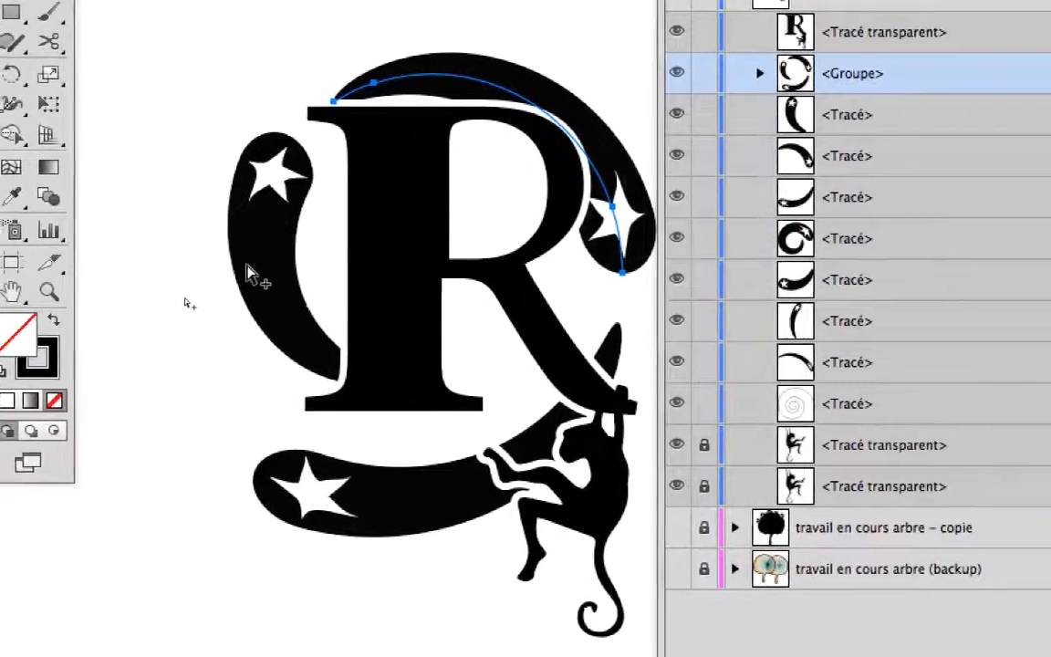
left_click(187, 352)
left_click(187, 352)
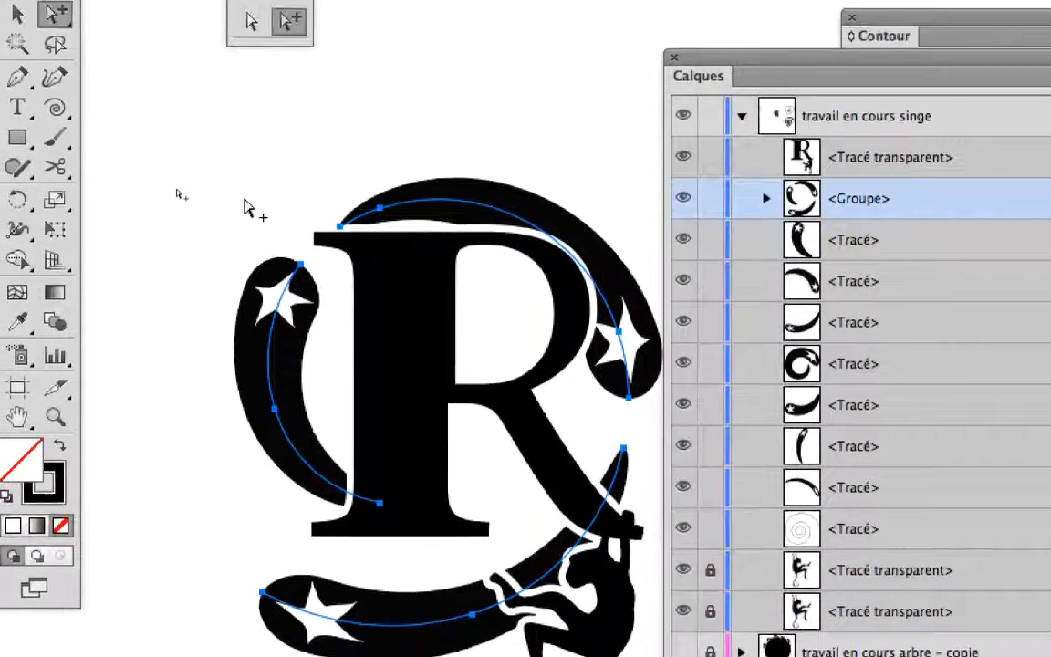
left_click(246, 191)
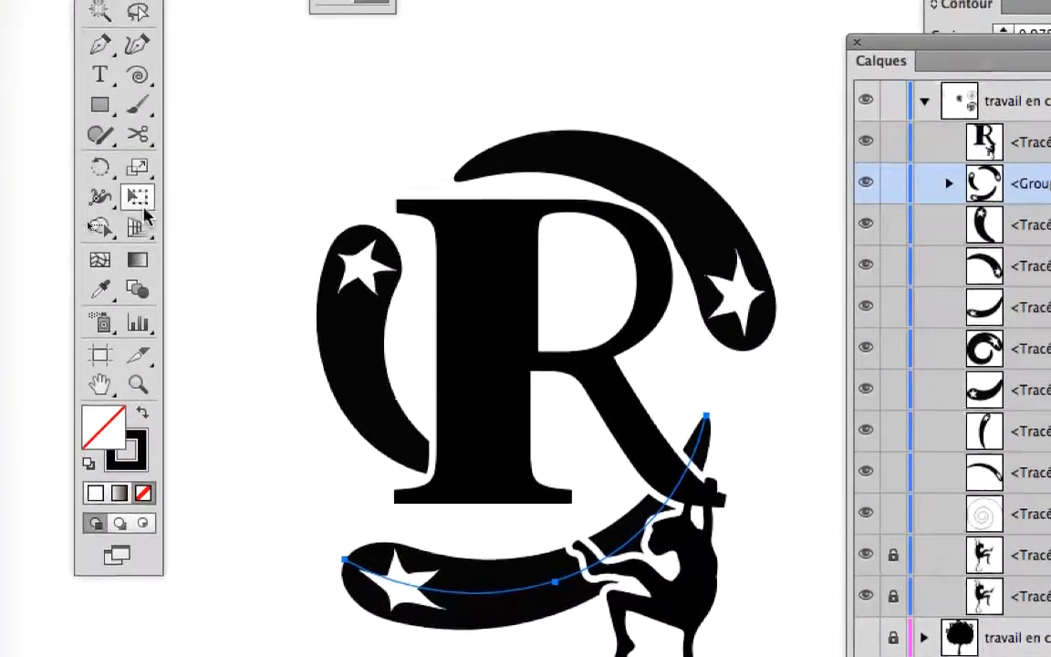
Scale down the lower starred stroke within the group using Free Transform, return to the Group Selection tool, and deselect.
left_click(141, 202)
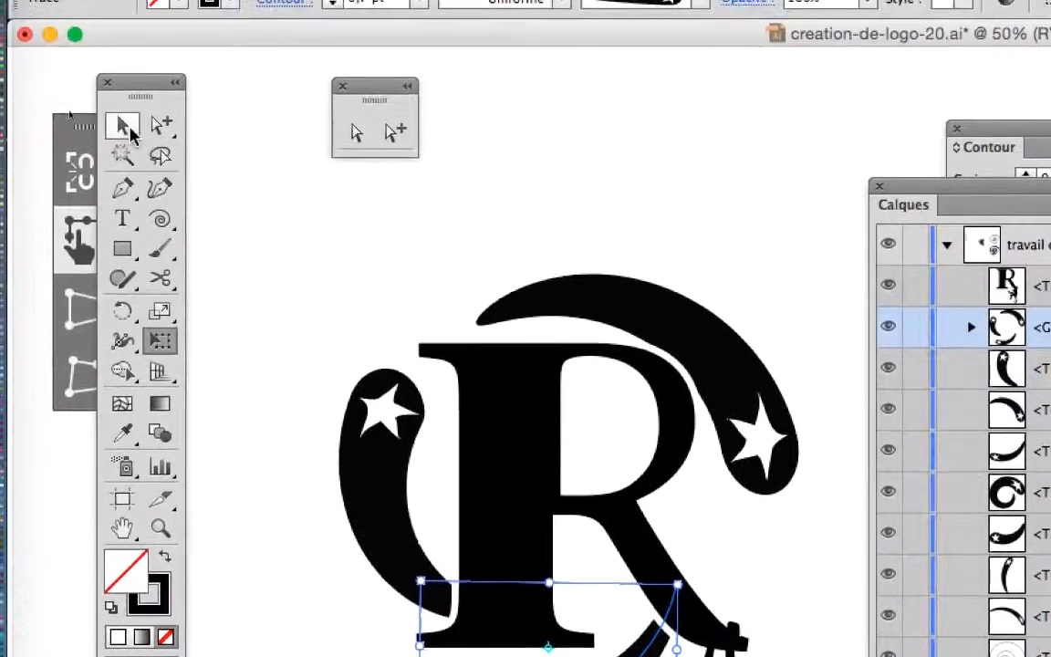
left_click(116, 60)
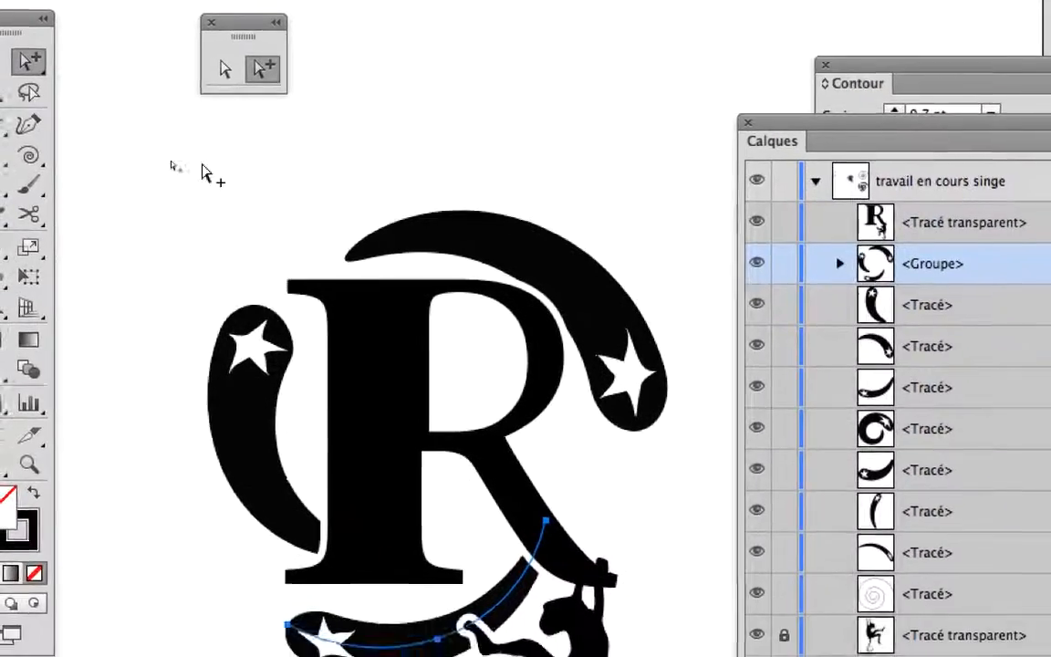
left_click(202, 167)
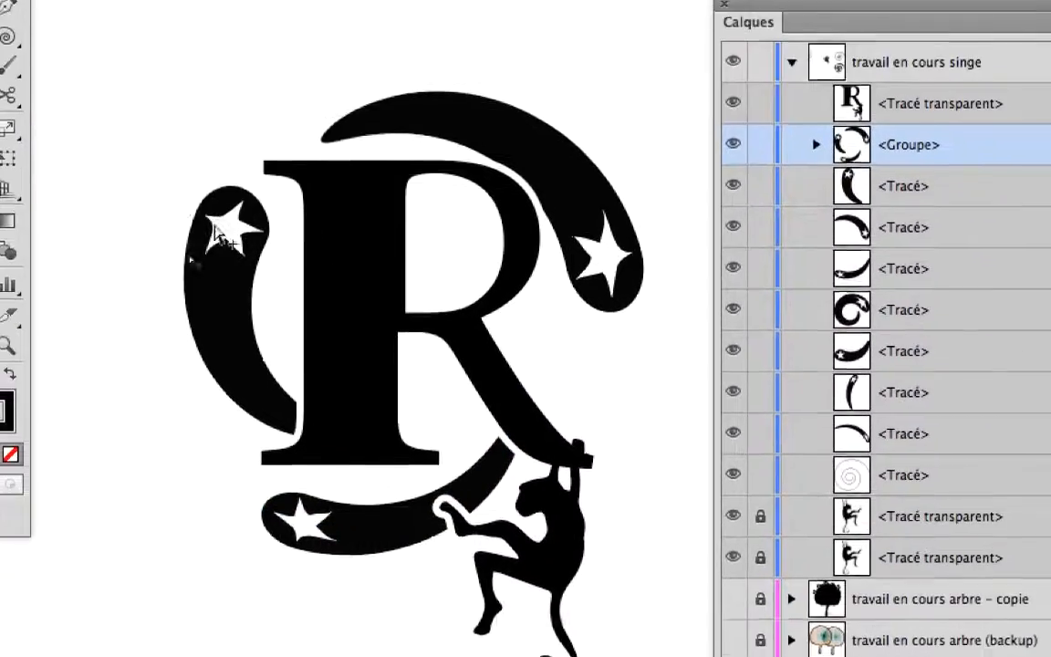
Select only the left stroke inside the group, switch back to the Selection tool, and deselect the stroke.
left_click(247, 366)
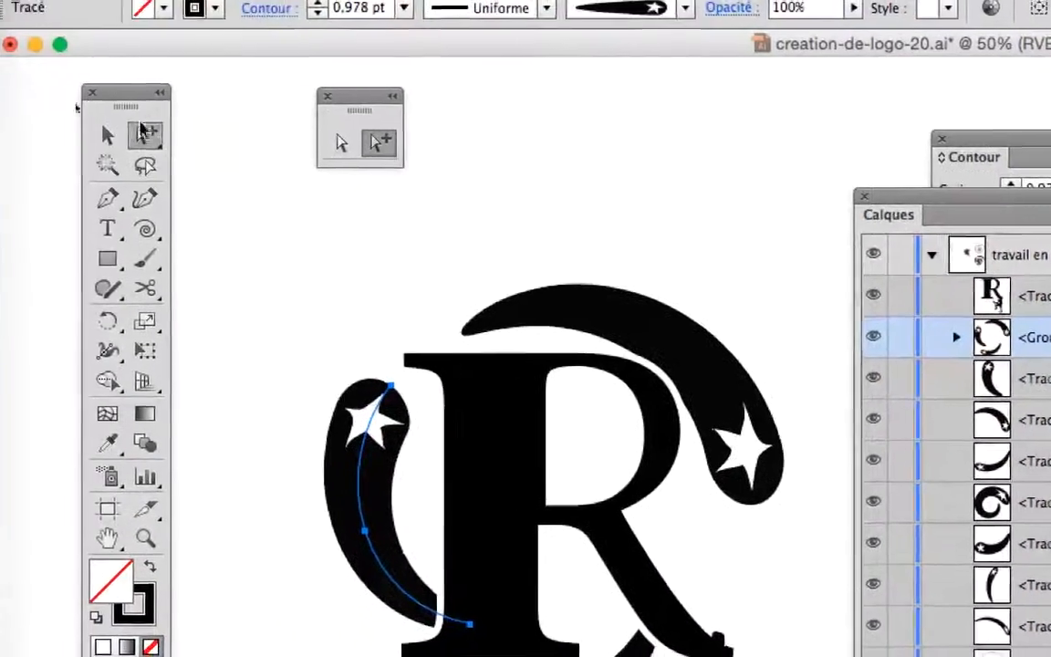
left_click(127, 133)
left_click(188, 160)
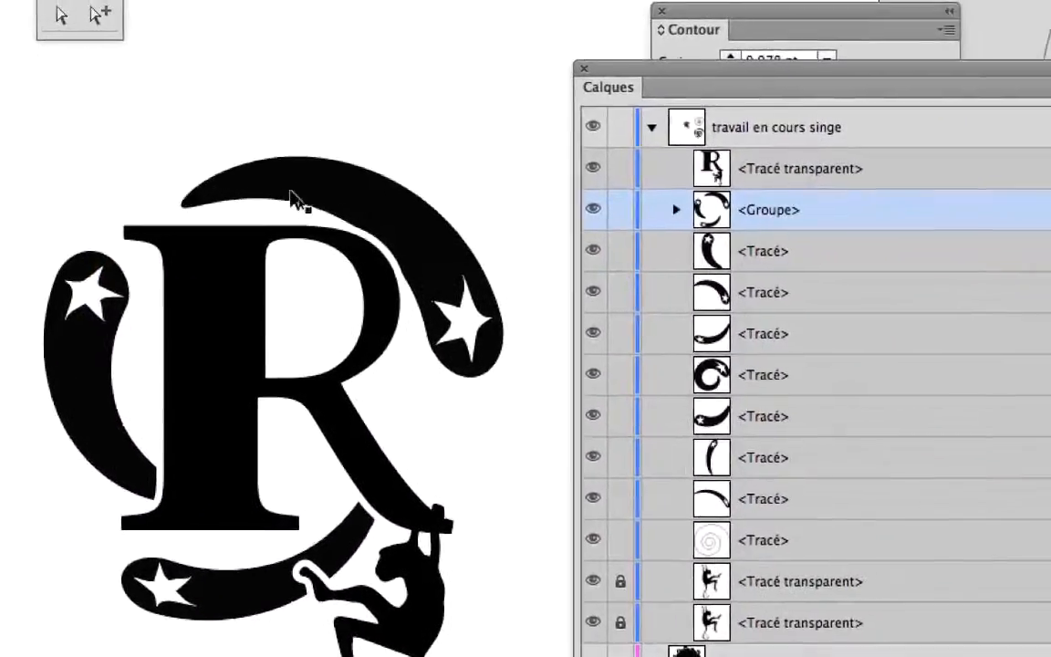
Try moving the whole stroke group about 30 mm down over the R, undo the move, and deselect.
left_click(473, 250)
left_click_drag(292, 196, 282, 236)
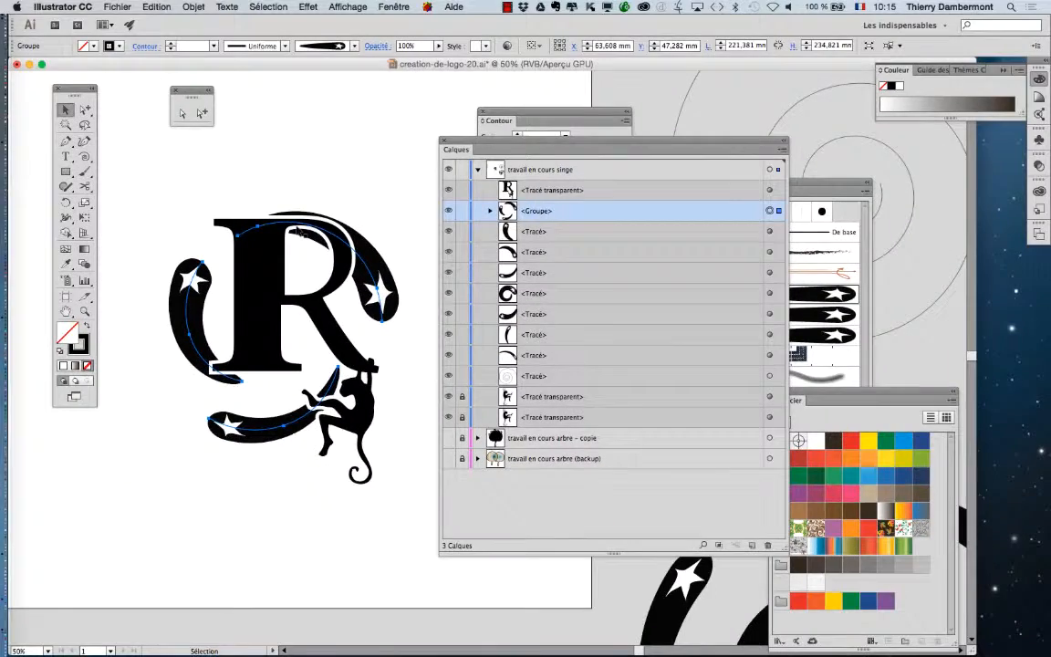
key("super+z")
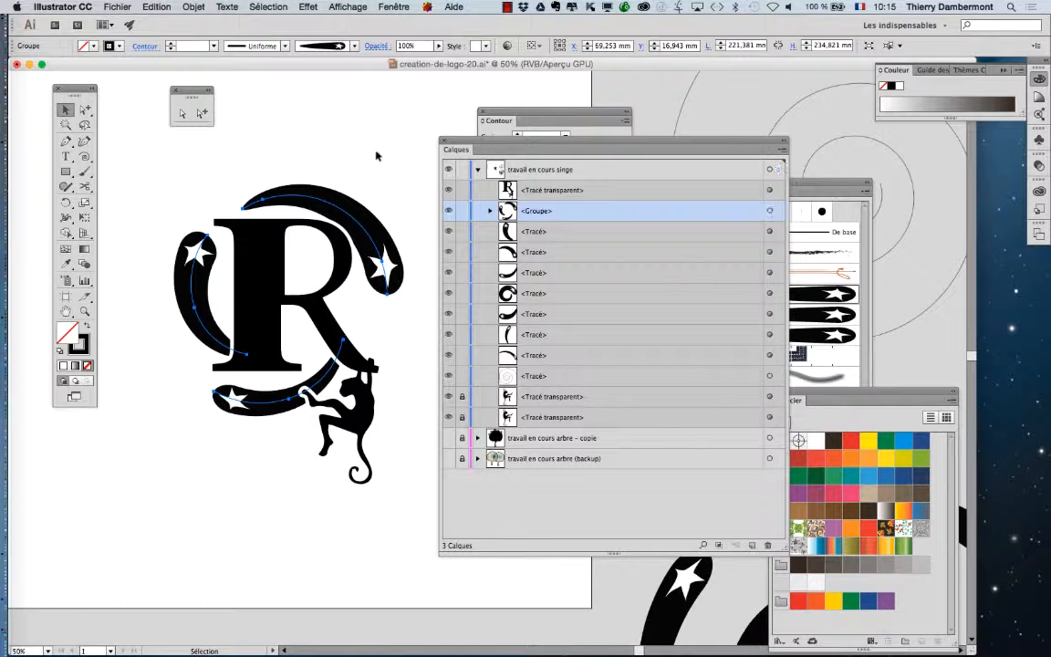
left_click(376, 156)
Save the document under a new file name in Adobe Illustrator (ai) format in the B1A1 cours 3 (9) folder.
left_click(116, 7)
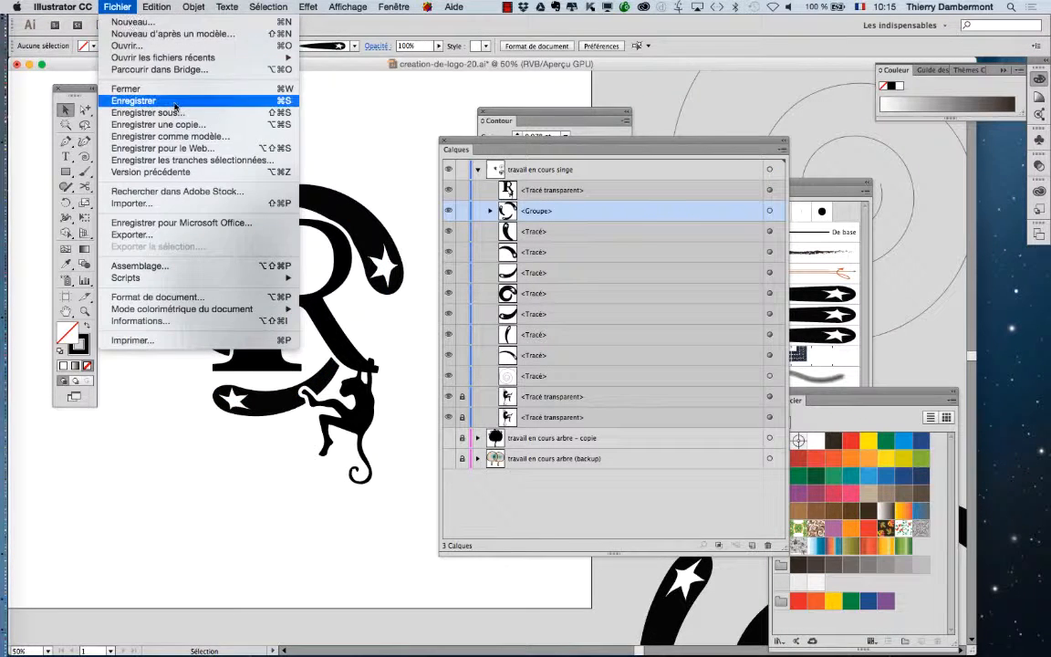
left_click(168, 113)
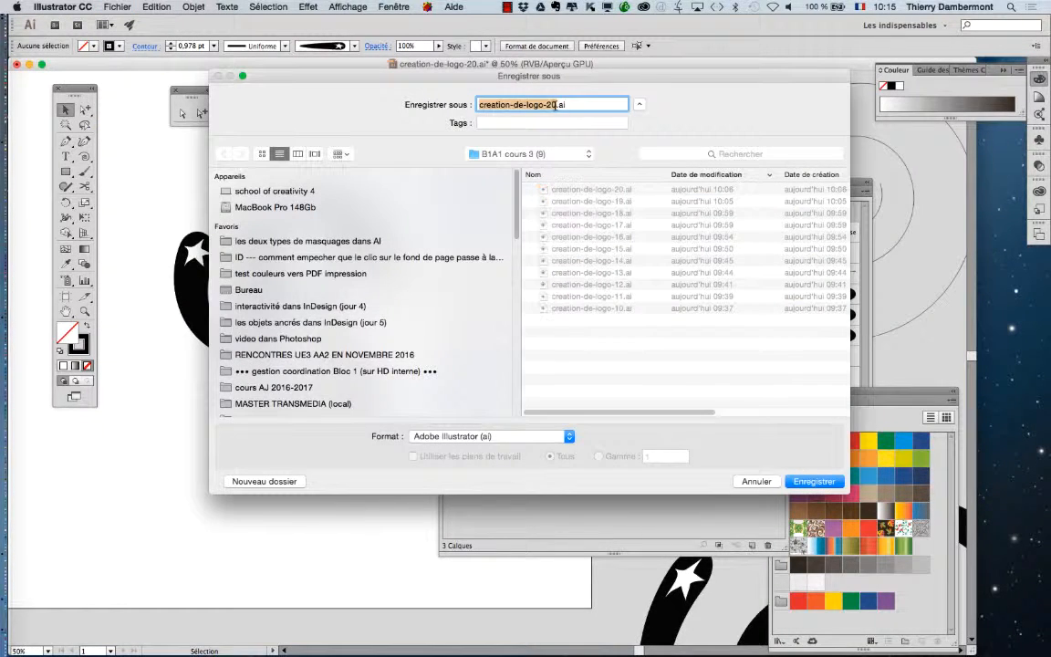
key("Return")
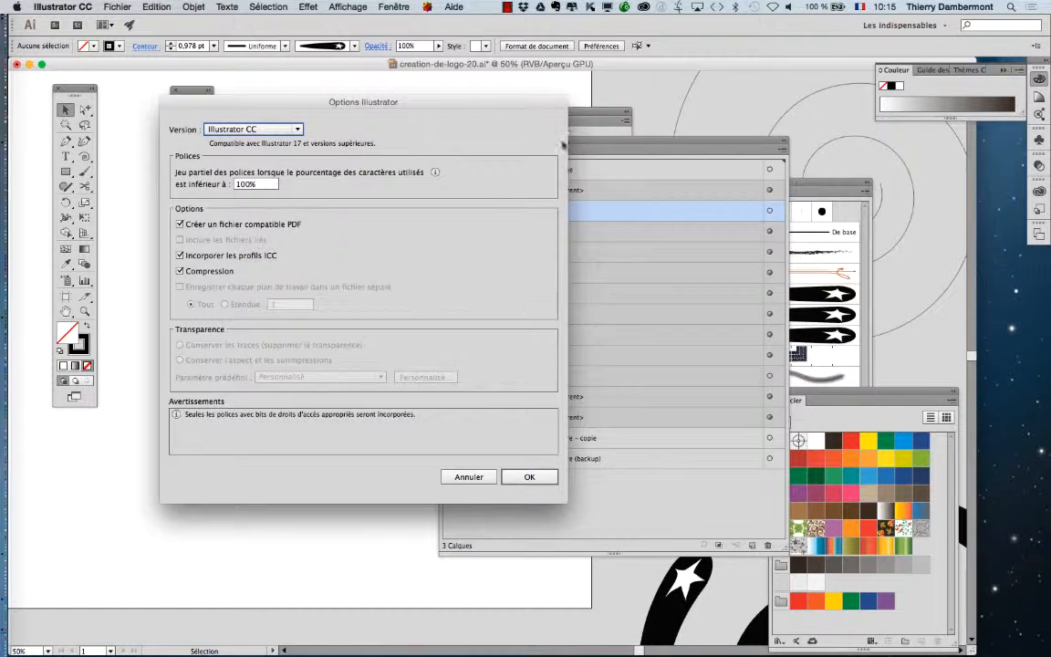